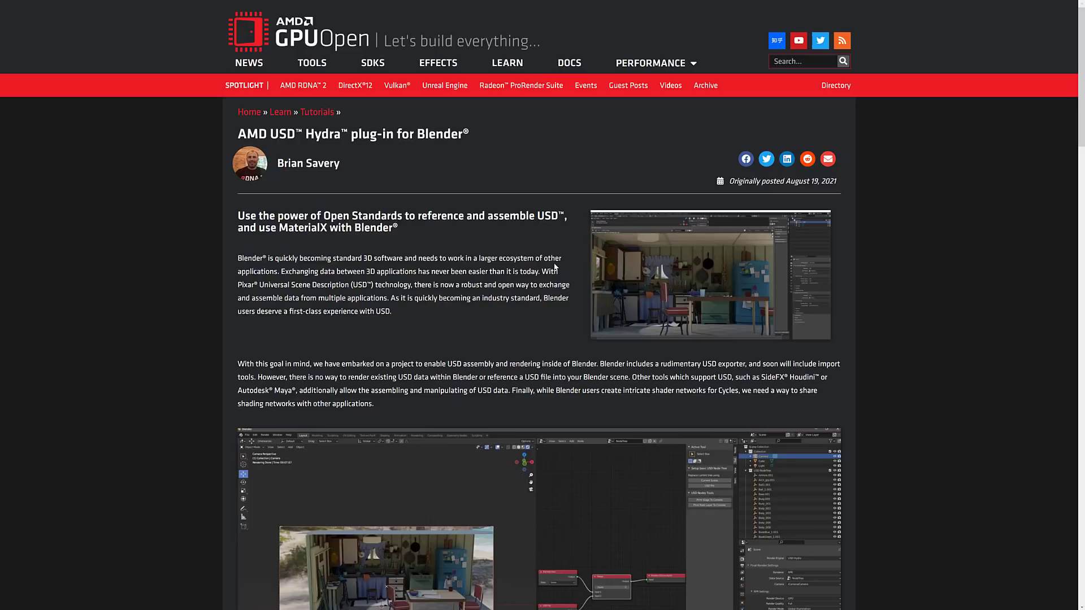
# Step: Scroll down the Hydra article to its GitHub download button
pyautogui.scroll(-5, 336, 331)
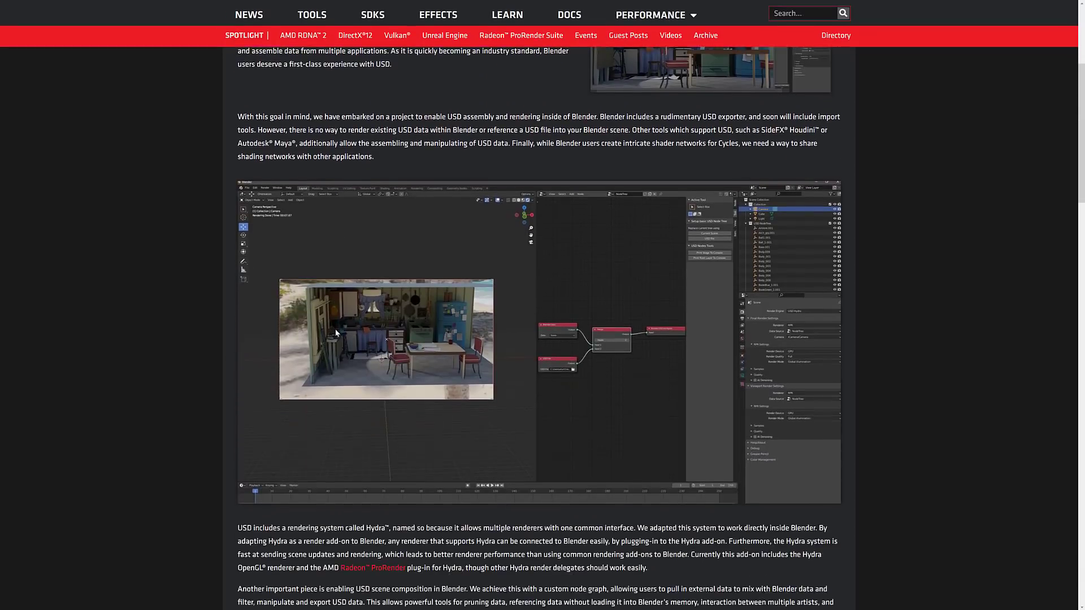
pyautogui.scroll(-3, 336, 333)
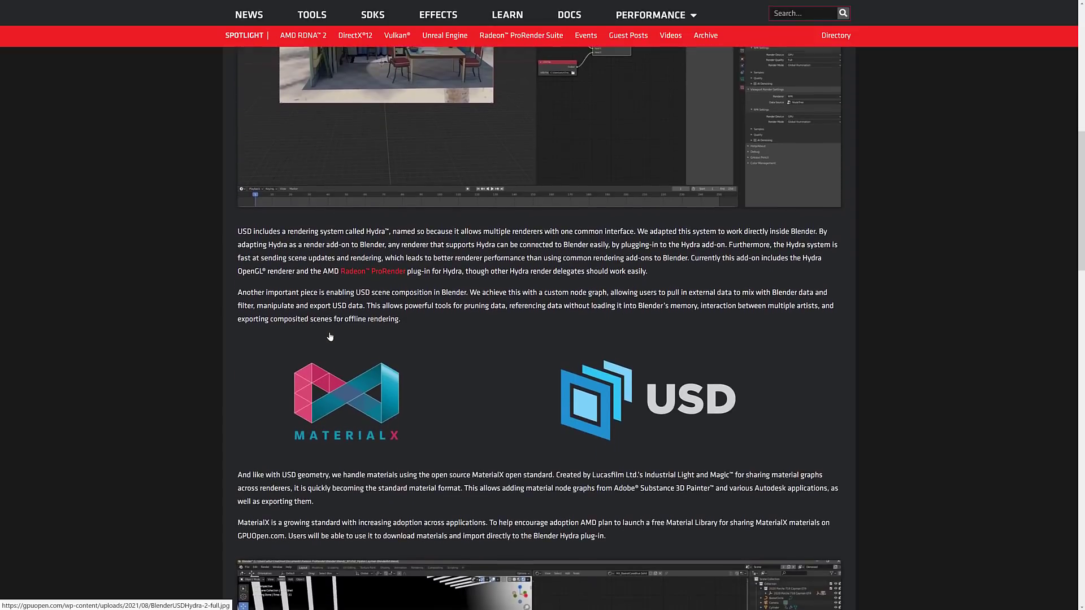
pyautogui.scroll(-6, 341, 340)
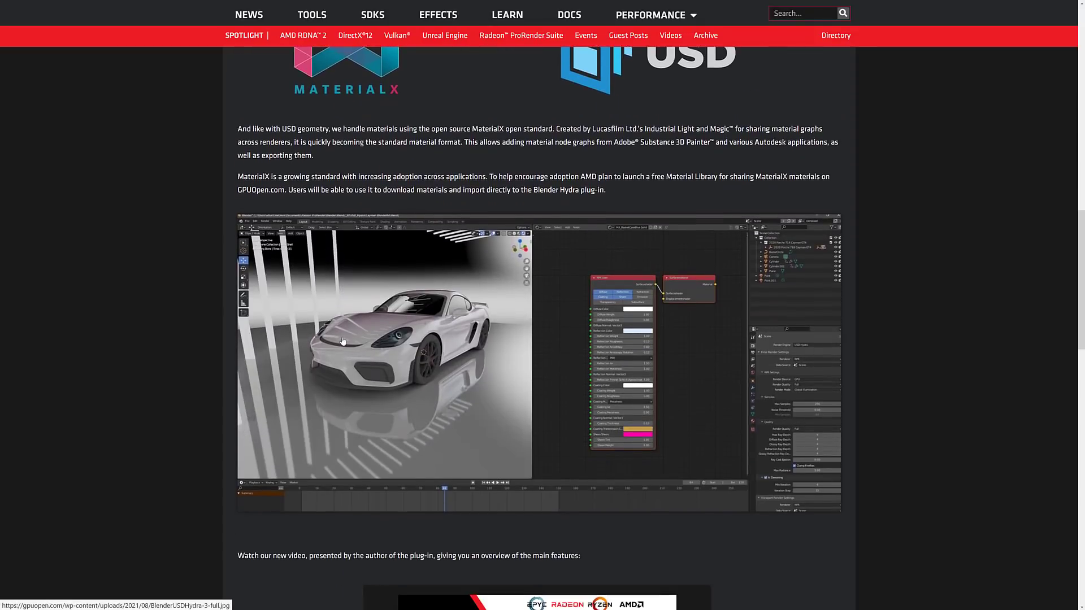
pyautogui.scroll(-6, 342, 341)
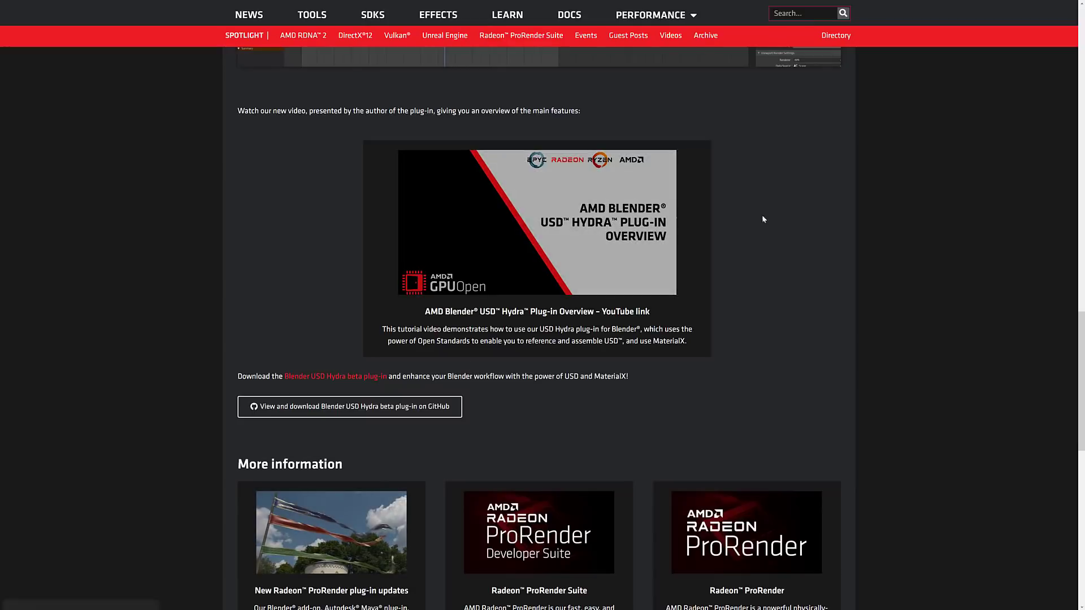
# Step: Scroll back up to the MaterialX/USD section and briefly highlight the MaterialX adoption sentence
pyautogui.scroll(2, 673, 376)
pyautogui.scroll(6, 673, 376)
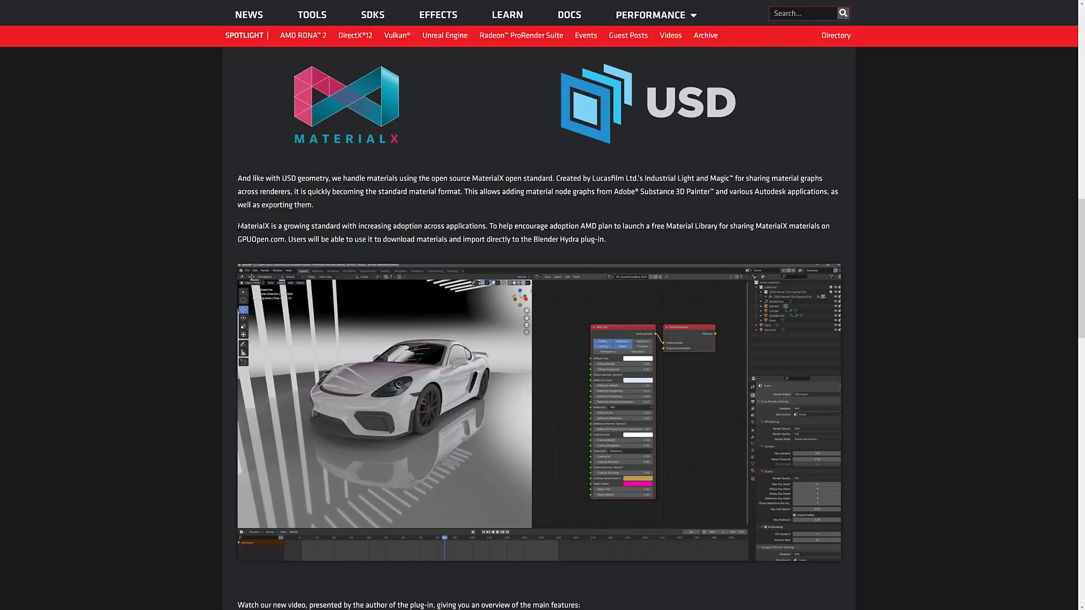
pyautogui.moveTo(238, 227); pyautogui.dragTo(536, 231)
pyautogui.click(537, 230)
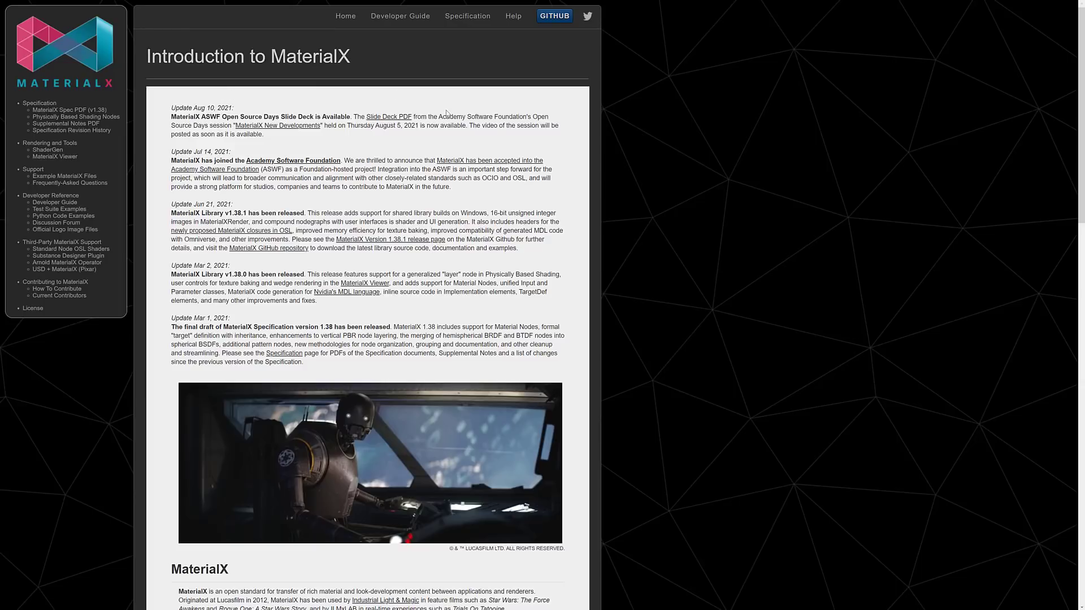
# Step: Switch to the Introduction to USD page, back to Introduction to MaterialX, then to Blender
pyautogui.hotkey('alt', 'Tab')
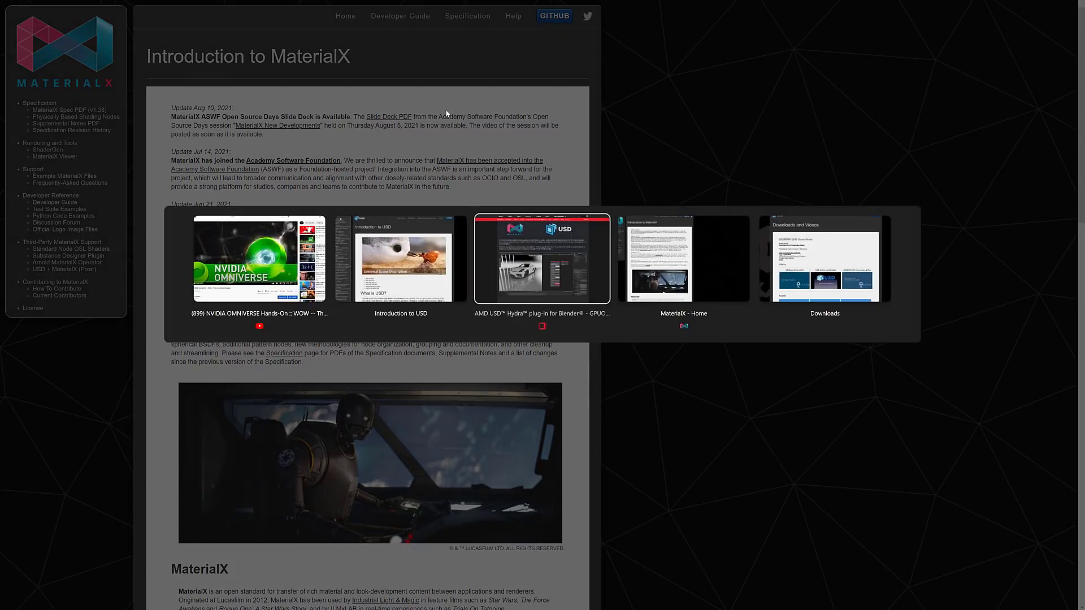
pyautogui.hotkey('alt', 'shift', 'Tab')
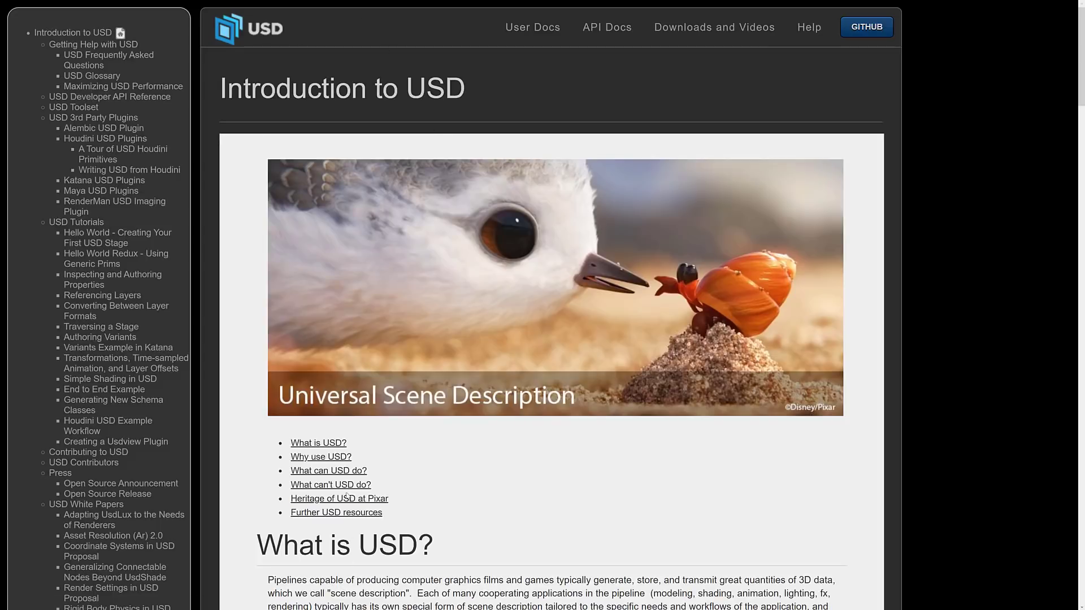
pyautogui.hotkey('alt', 'Tab')
pyautogui.hotkey('alt', 'Tab')
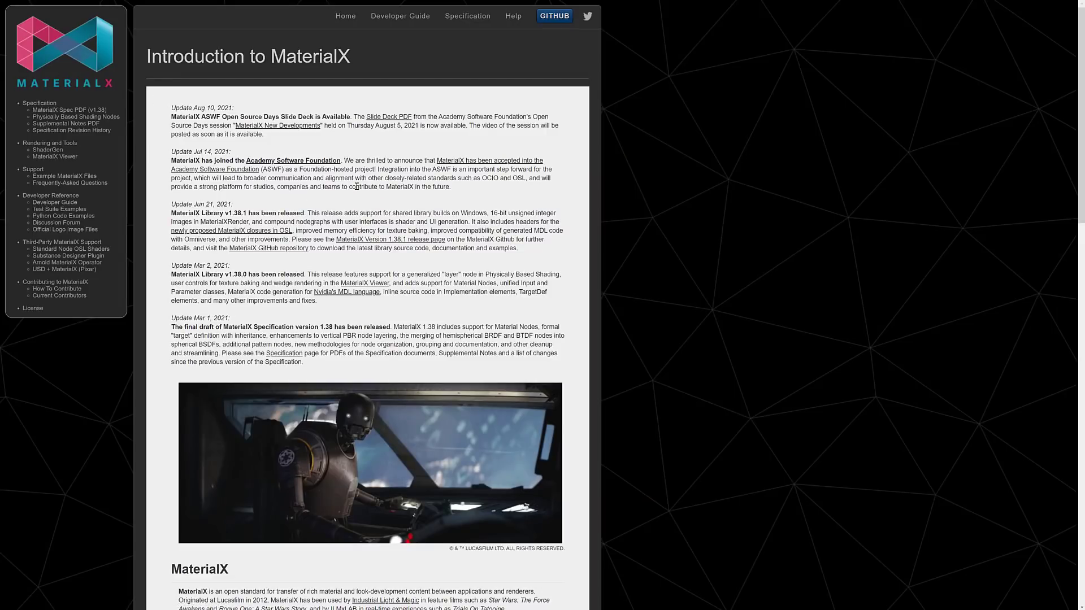
pyautogui.hotkey('alt', 'Tab')
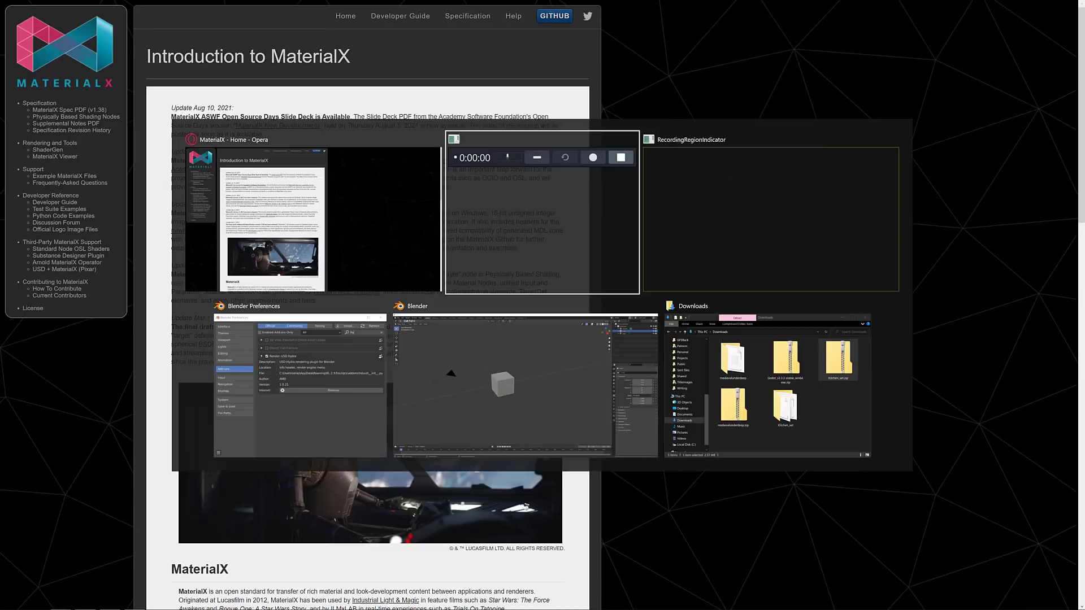
pyautogui.hotkey('alt', 'Tab')
pyautogui.hotkey('alt', 'Tab')
pyautogui.hotkey('alt', 'Tab')
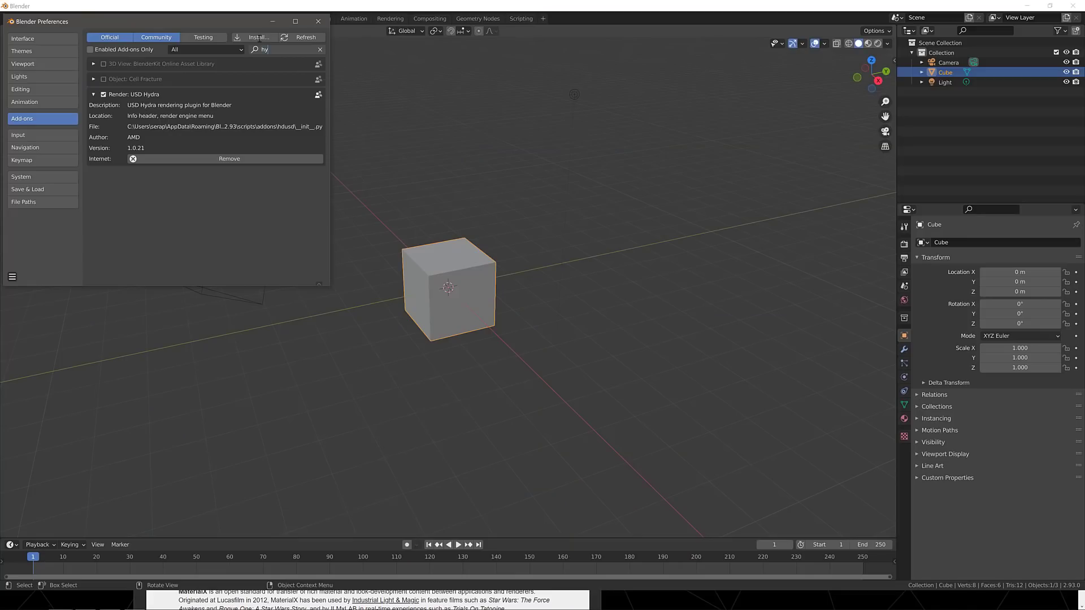
# Step: Close the Preferences window with USD Hydra enabled and delete the default cube
pyautogui.moveTo(225, 19); pyautogui.dragTo(606, 159)
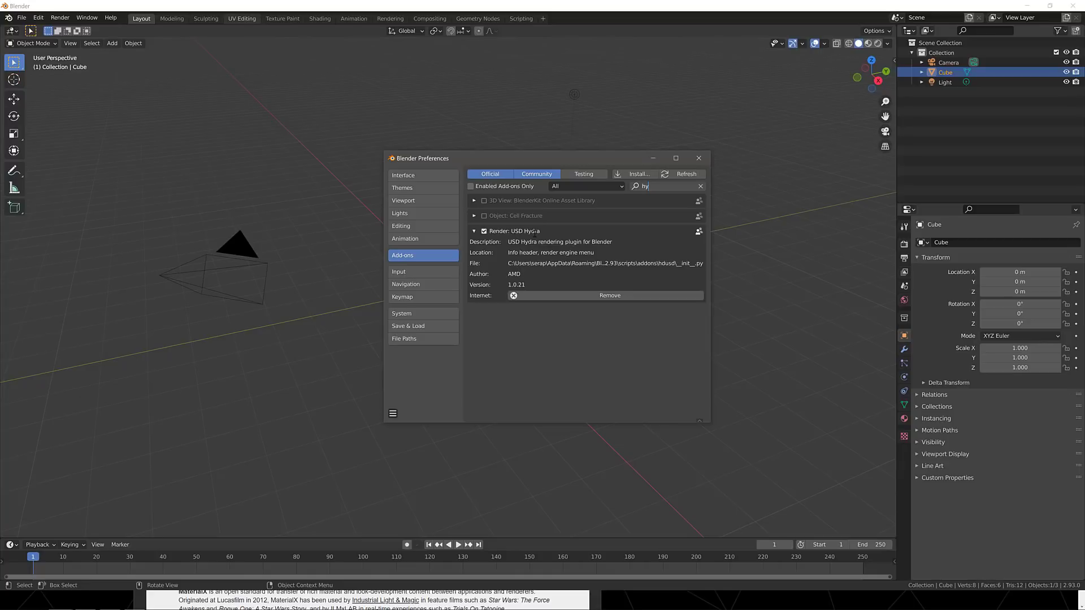
pyautogui.click(700, 159)
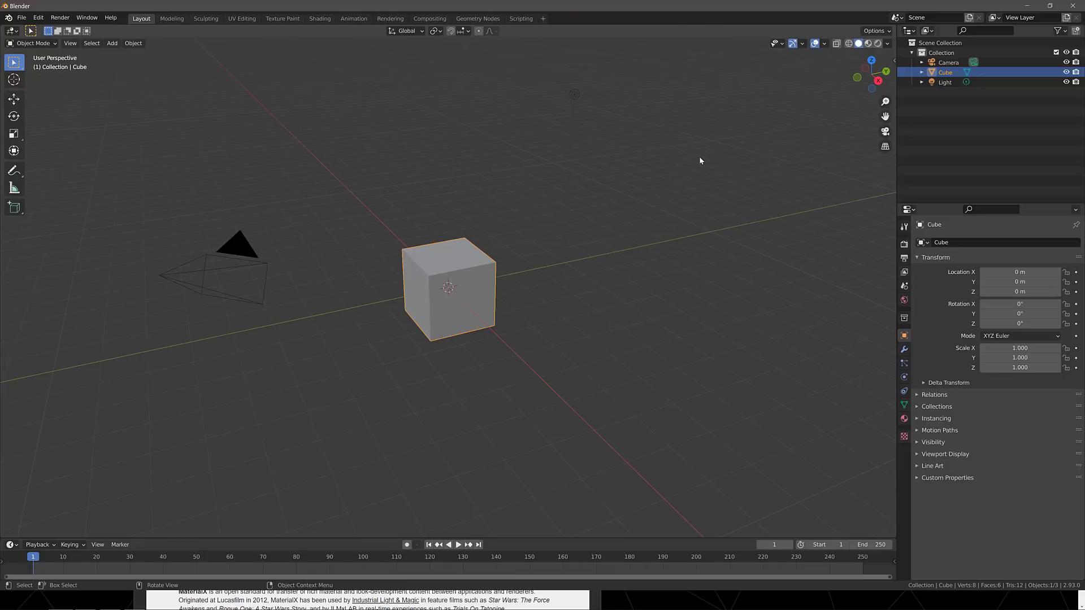
pyautogui.press('x')
pyautogui.click(494, 293)
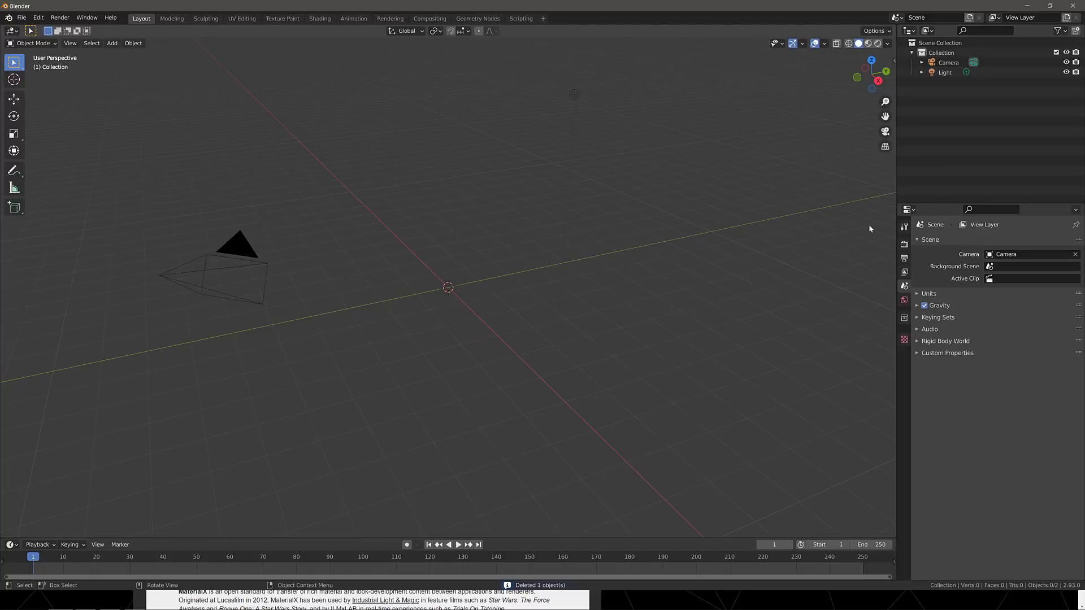
# Step: Set the render engine to USD Hydra, keeping RPR as the final renderer
pyautogui.click(905, 245)
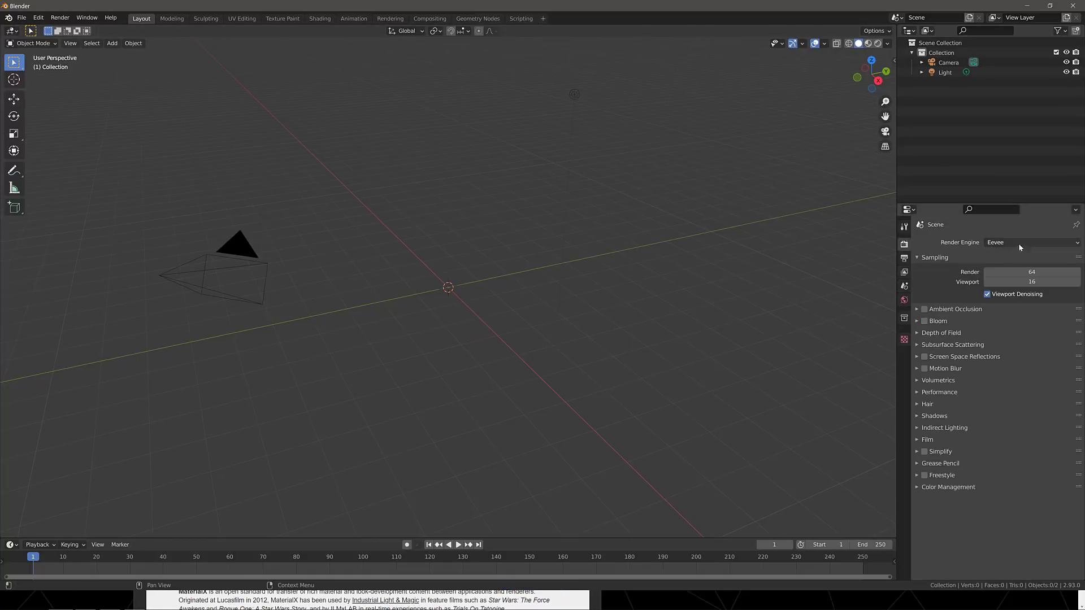
pyautogui.click(1038, 242)
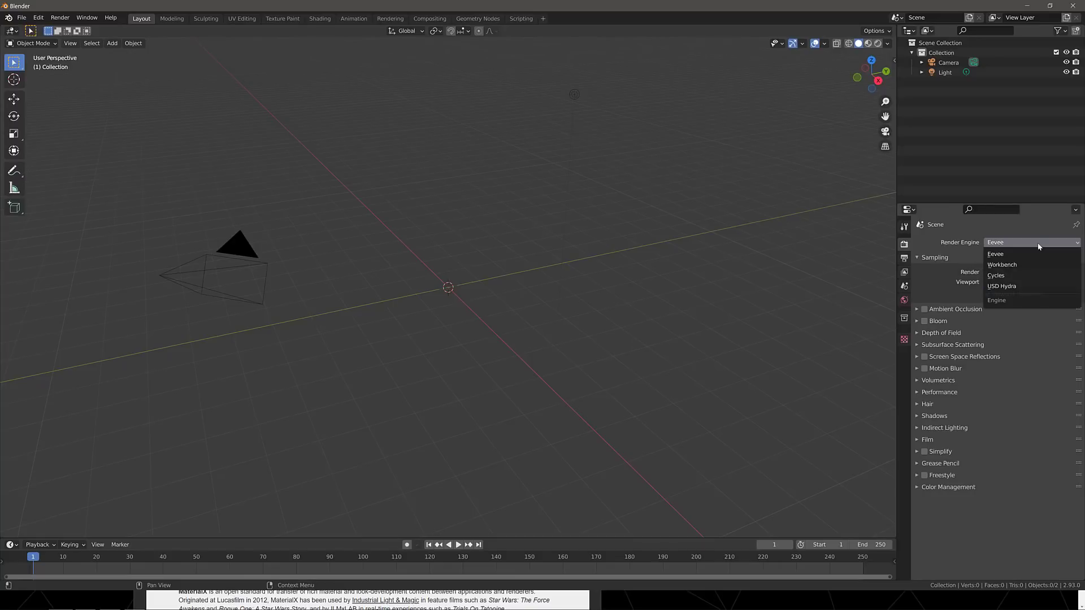
pyautogui.click(1011, 287)
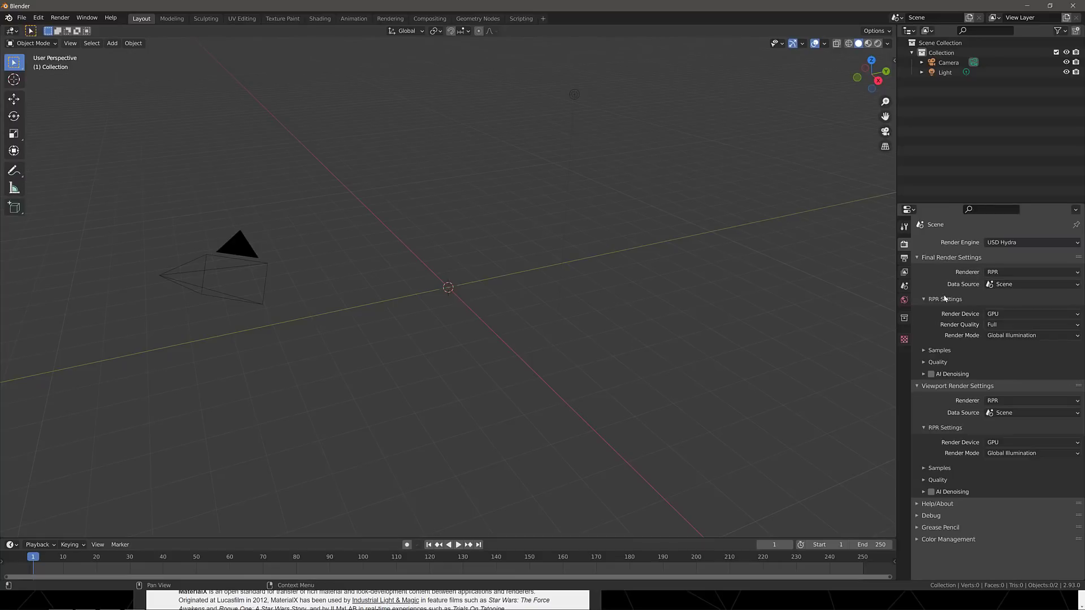
pyautogui.click(1005, 273)
pyautogui.click(1005, 271)
# Step: Keep RPR and Scene as viewport renderer and data source, and split the 3D viewport in two
pyautogui.click(1012, 401)
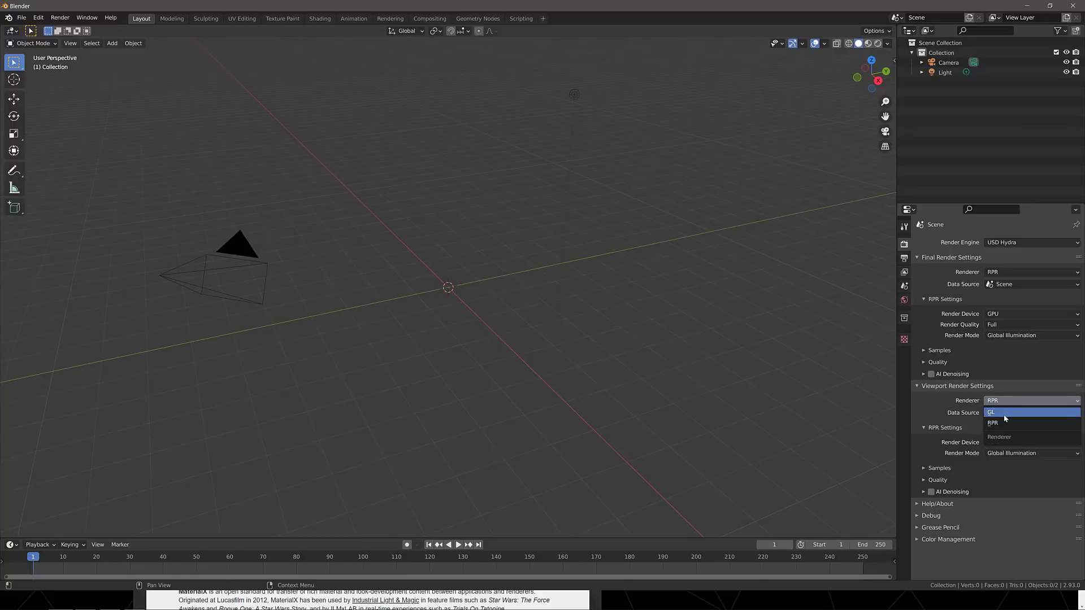
pyautogui.click(995, 423)
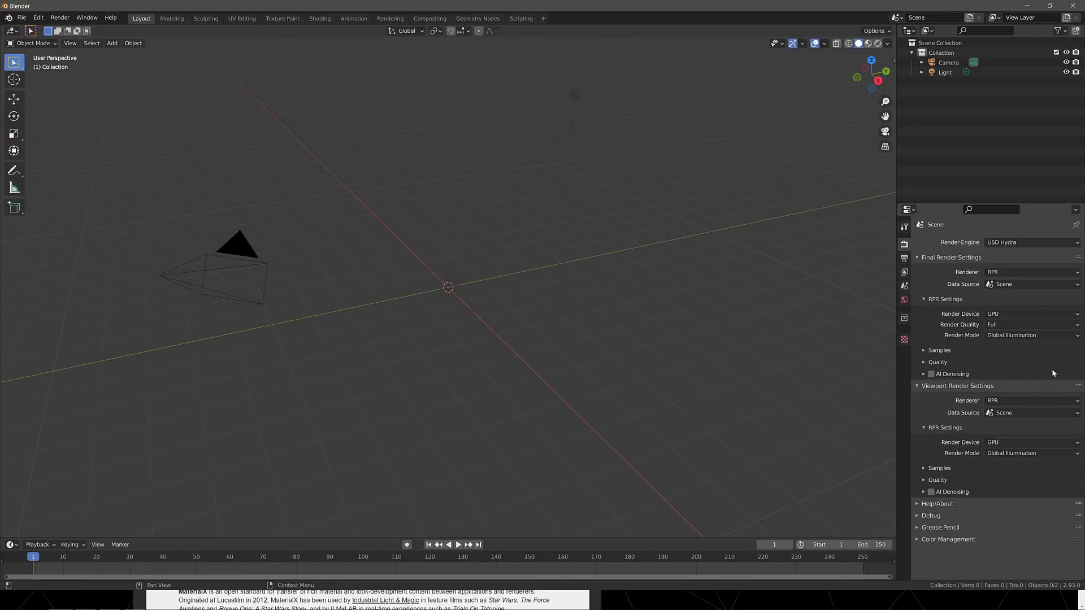
pyautogui.click(1046, 413)
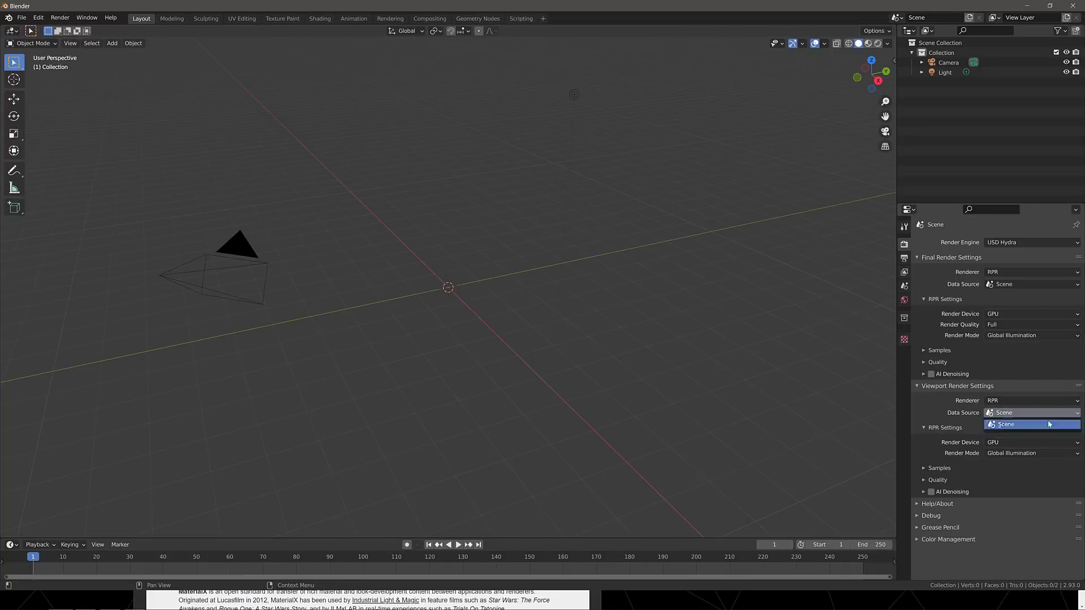
pyautogui.click(996, 422)
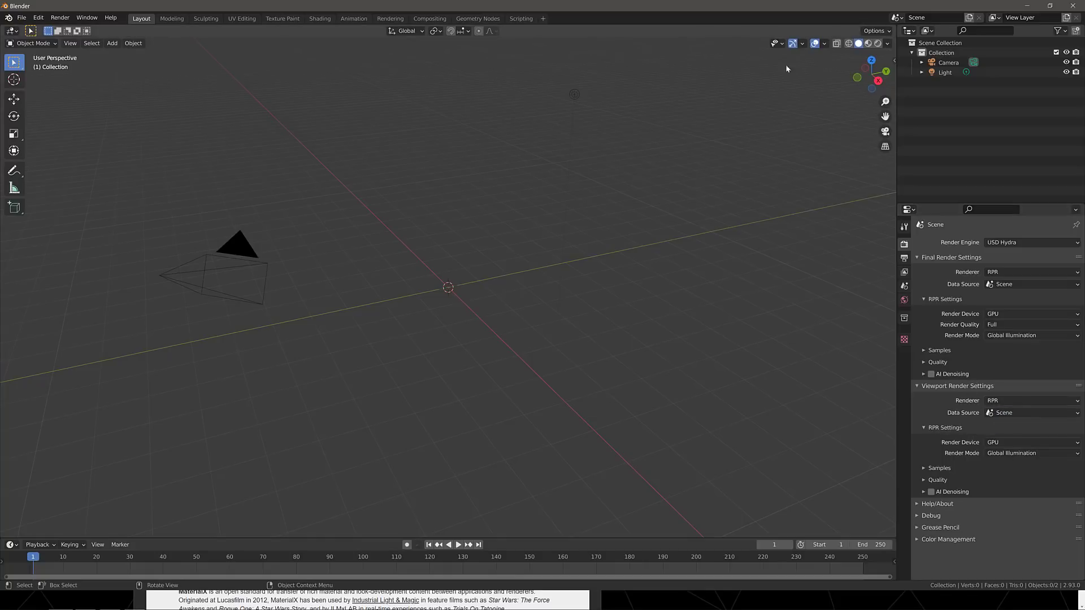
pyautogui.moveTo(886, 30); pyautogui.dragTo(531, 58)
pyautogui.click(540, 31)
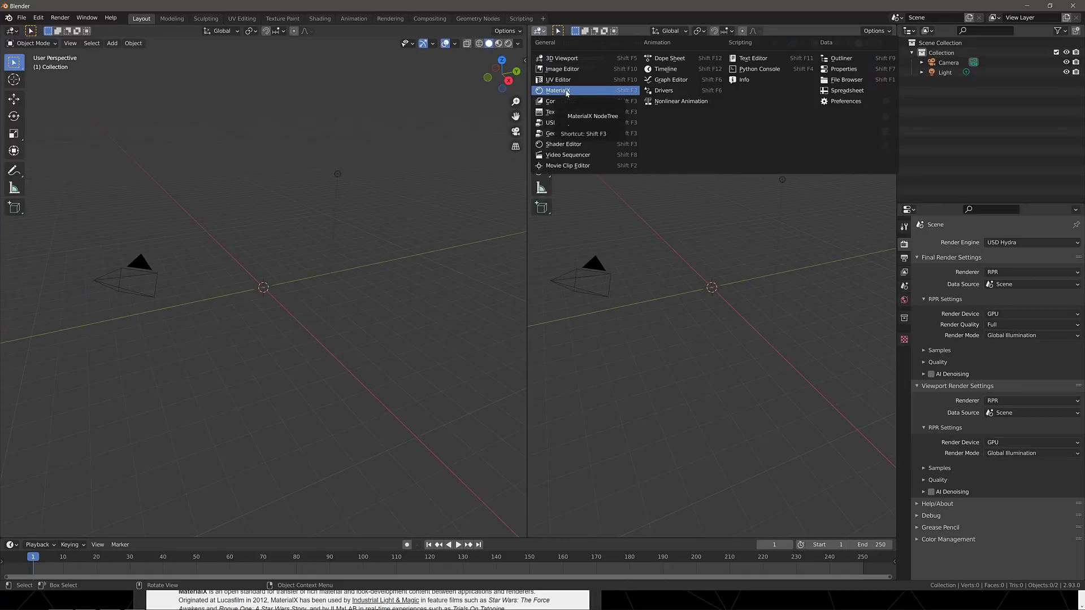
# Step: Make the right area a widened USD node editor without sidebar and create a node tree 'NodeTree'
pyautogui.click(544, 124)
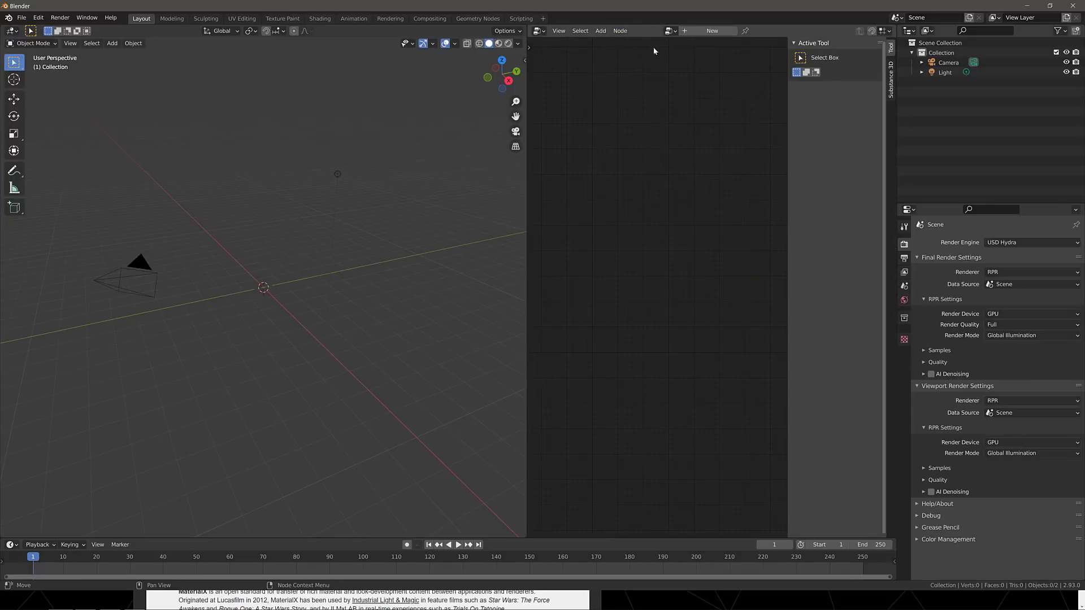
pyautogui.moveTo(528, 102); pyautogui.dragTo(429, 101)
pyautogui.press('n')
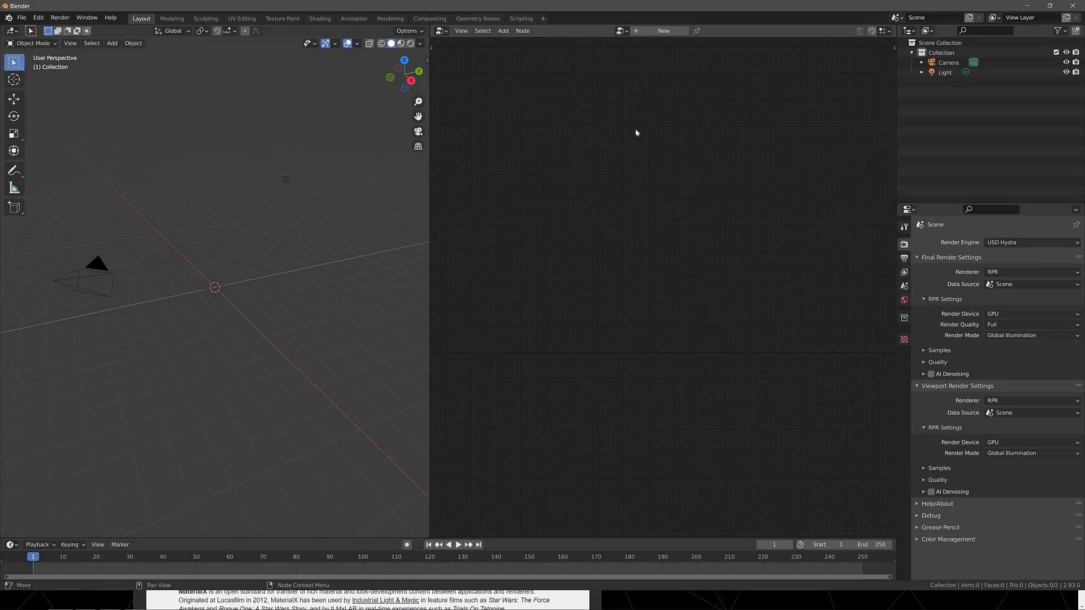
pyautogui.click(504, 31)
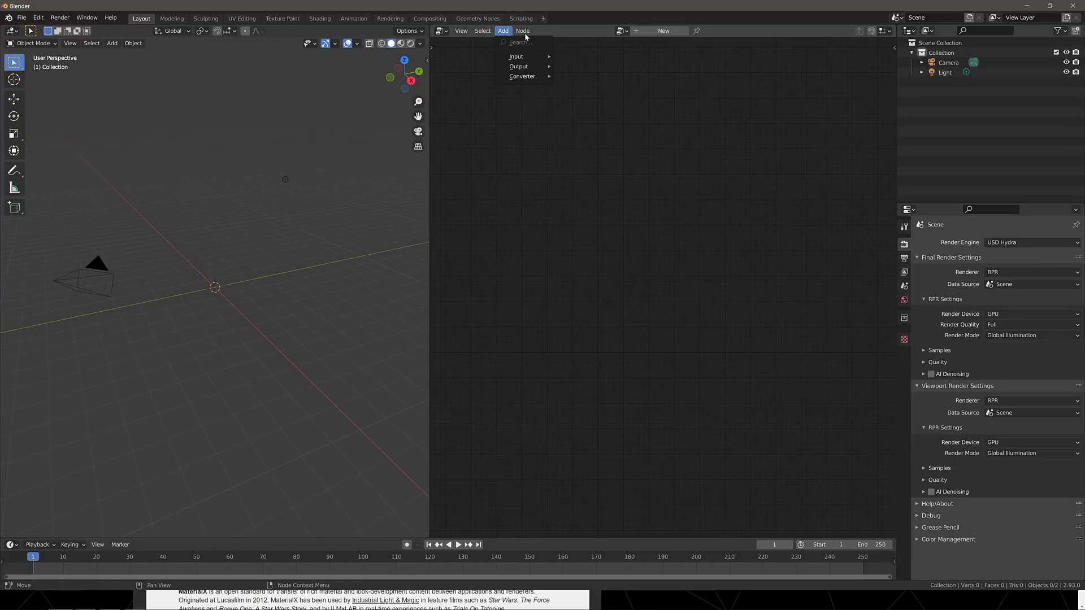
pyautogui.click(647, 33)
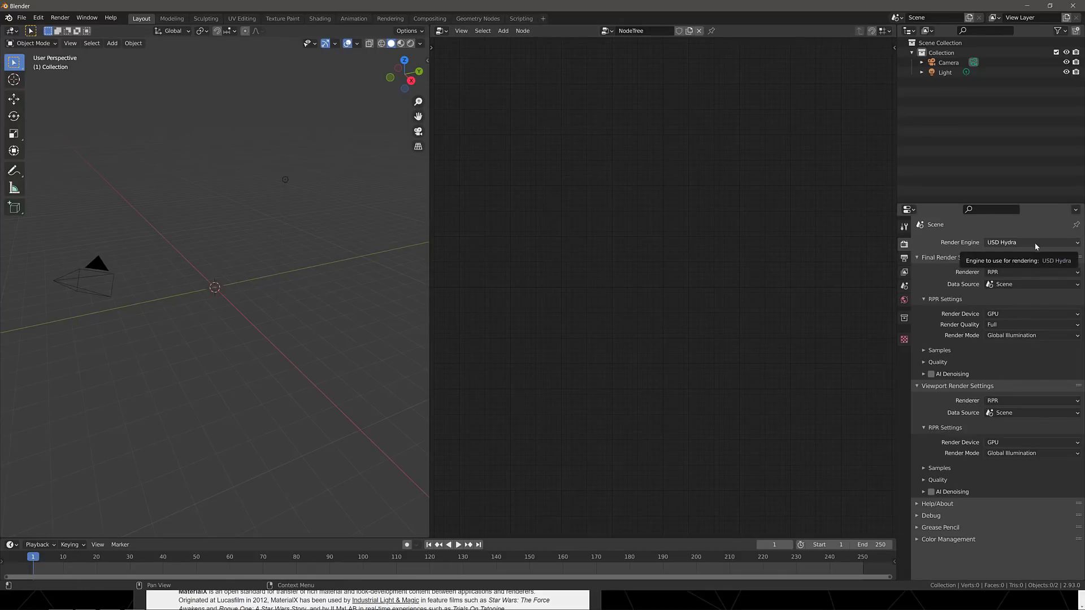
pyautogui.click(1011, 414)
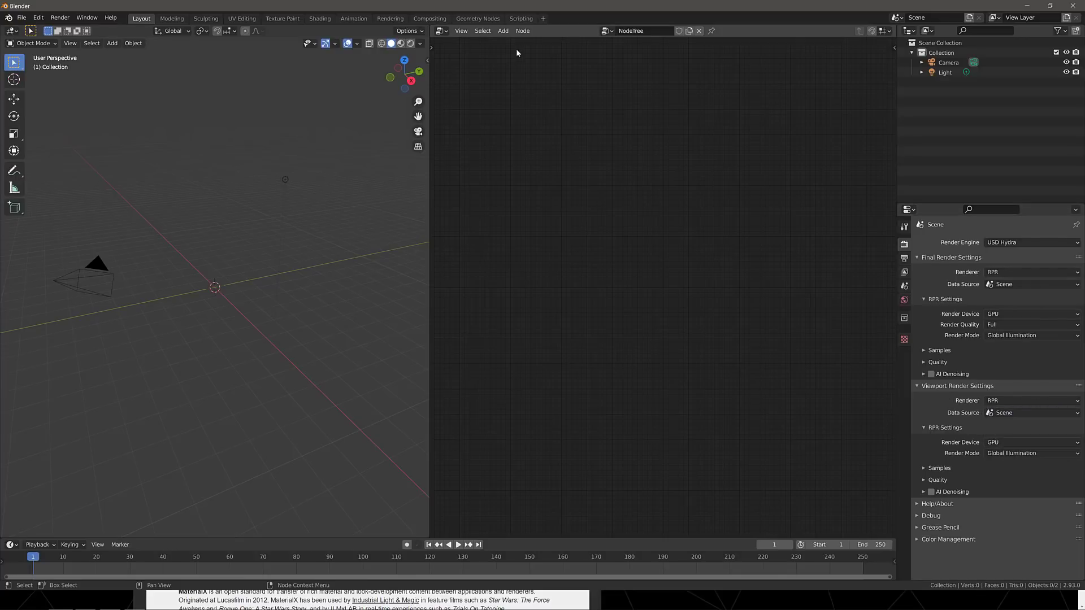
# Step: Add a USD File input node on the left of the node tree
pyautogui.click(503, 30)
pyautogui.moveTo(520, 57)
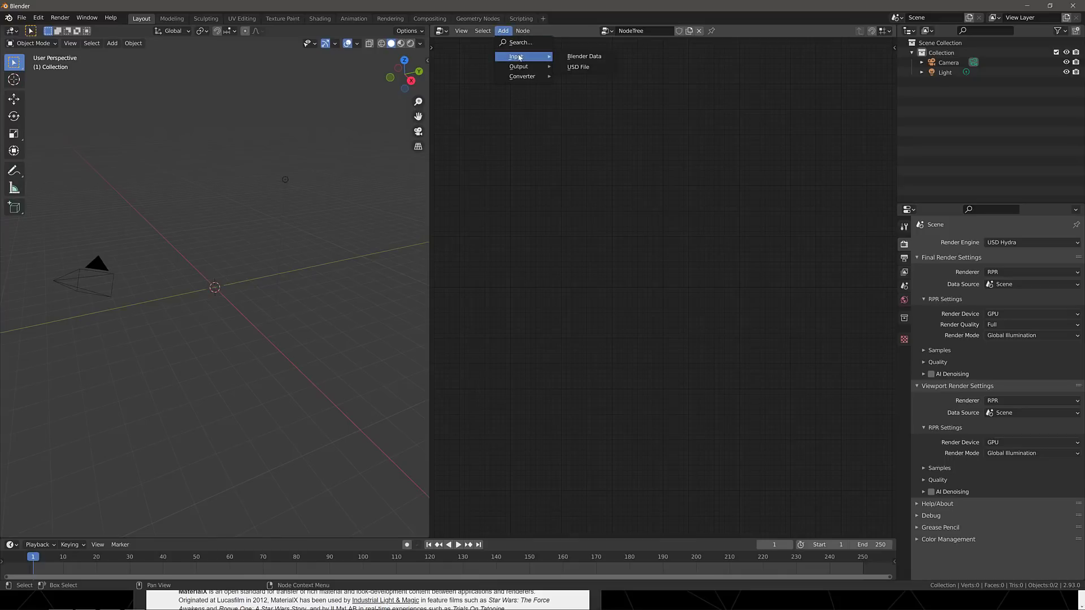
pyautogui.click(578, 67)
pyautogui.click(516, 199)
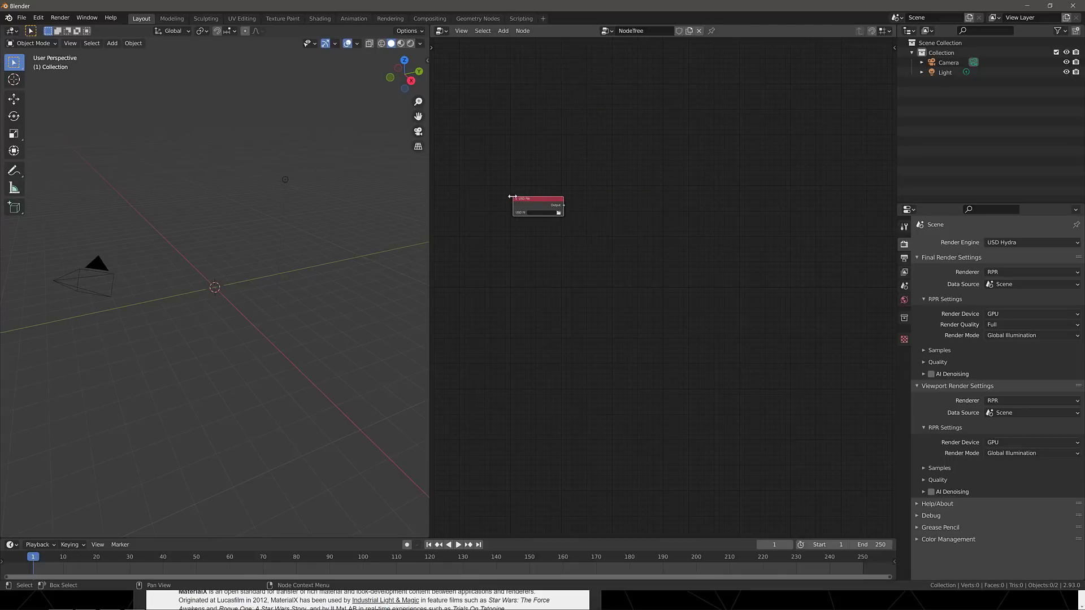
# Step: Add a Render USD via Hydra node to the right and wire the USD File output into it
pyautogui.click(503, 31)
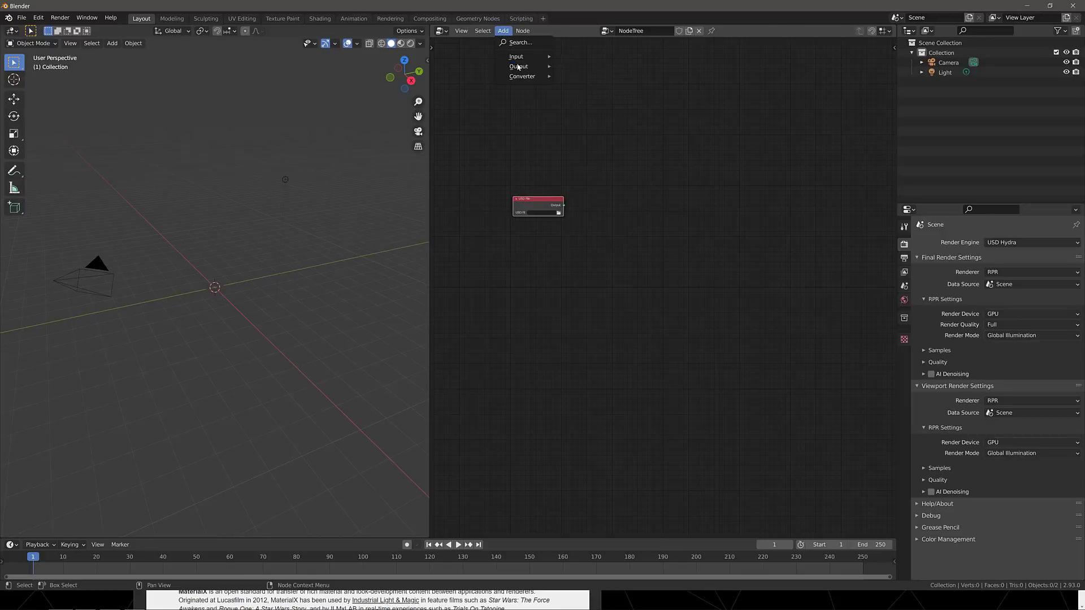
pyautogui.moveTo(532, 67)
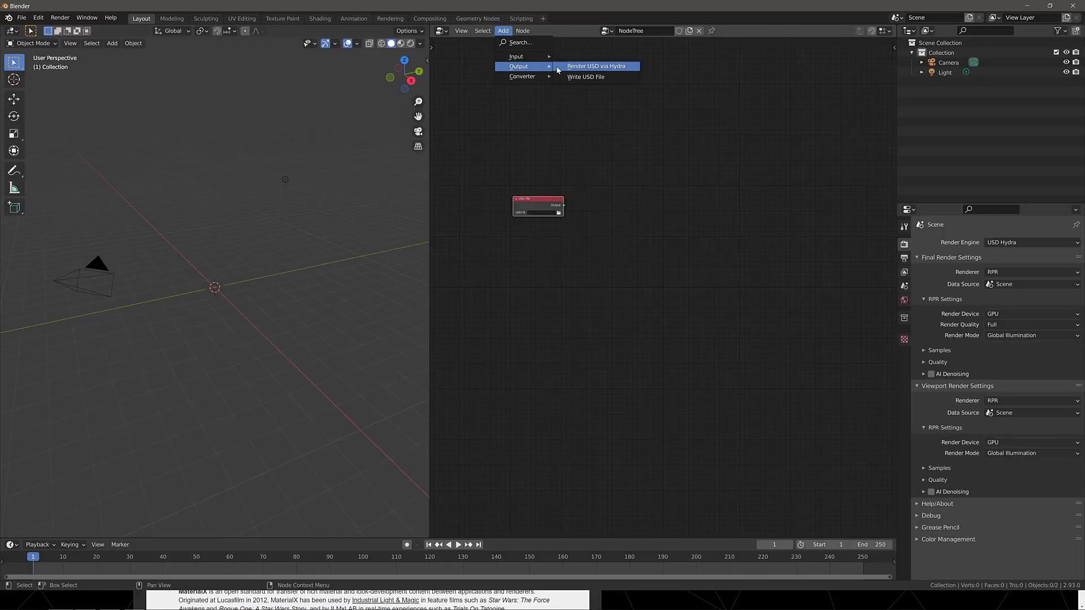
pyautogui.click(598, 70)
pyautogui.click(666, 201)
pyautogui.scroll(1, 707, 261)
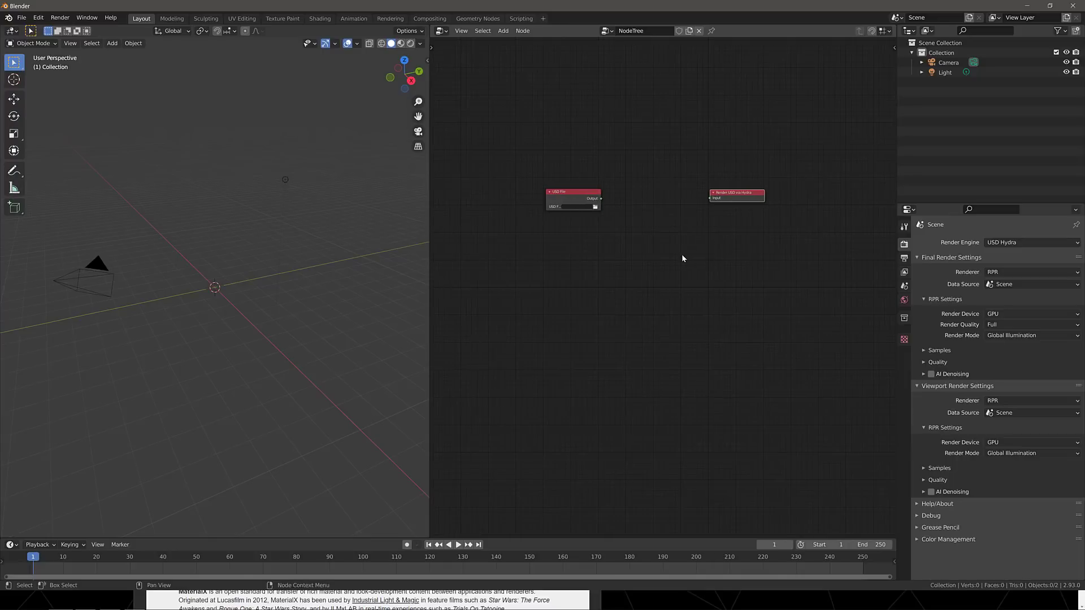
pyautogui.scroll(1, 681, 253)
pyautogui.scroll(2, 683, 259)
pyautogui.moveTo(680, 247); pyautogui.dragTo(665, 328, button='middle')
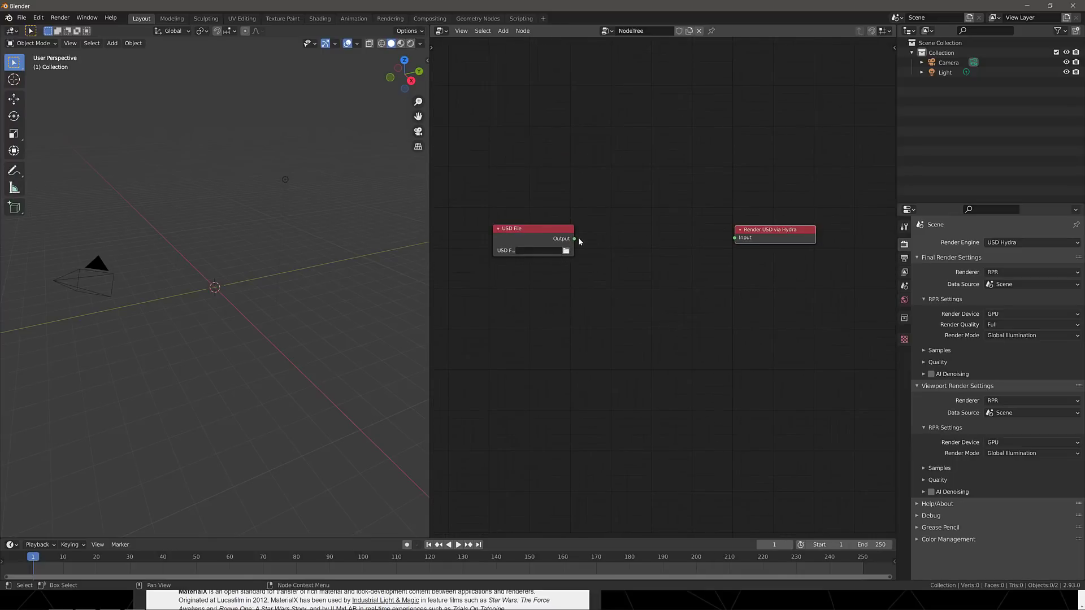
pyautogui.moveTo(576, 239); pyautogui.dragTo(735, 238)
# Step: Load Kitchen_set.usd from Downloads > Kitchen_set into the USD File node
pyautogui.click(565, 250)
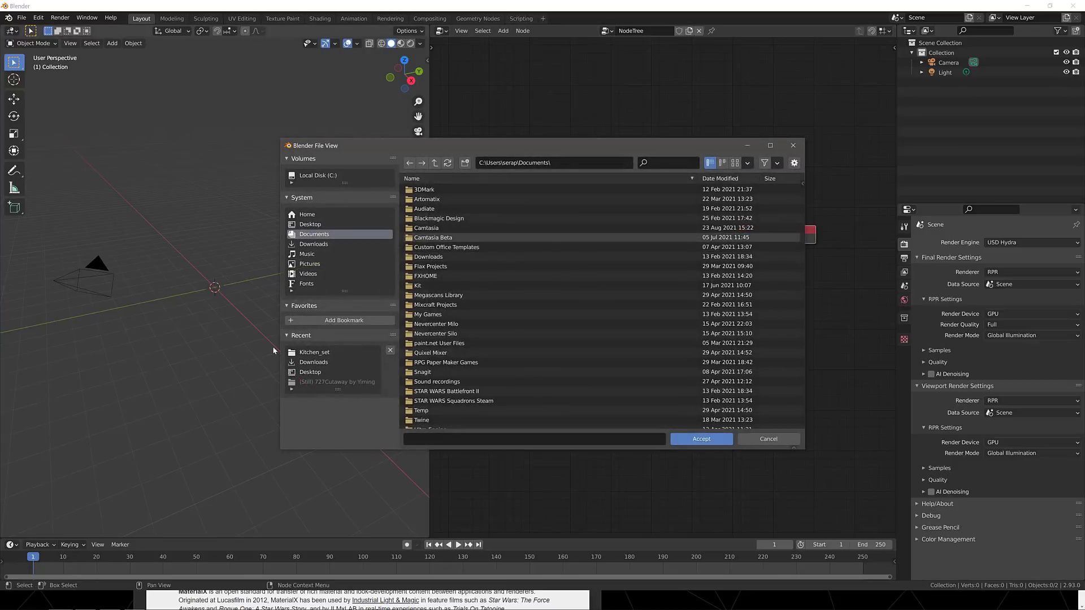
pyautogui.hotkey('alt', 'Tab')
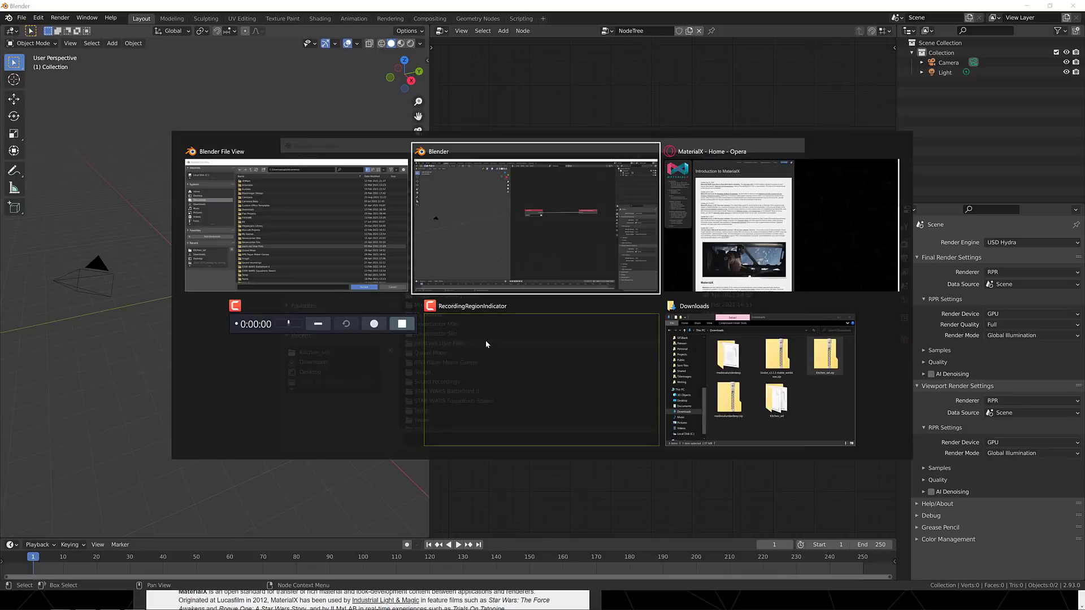
pyautogui.press('Tab')
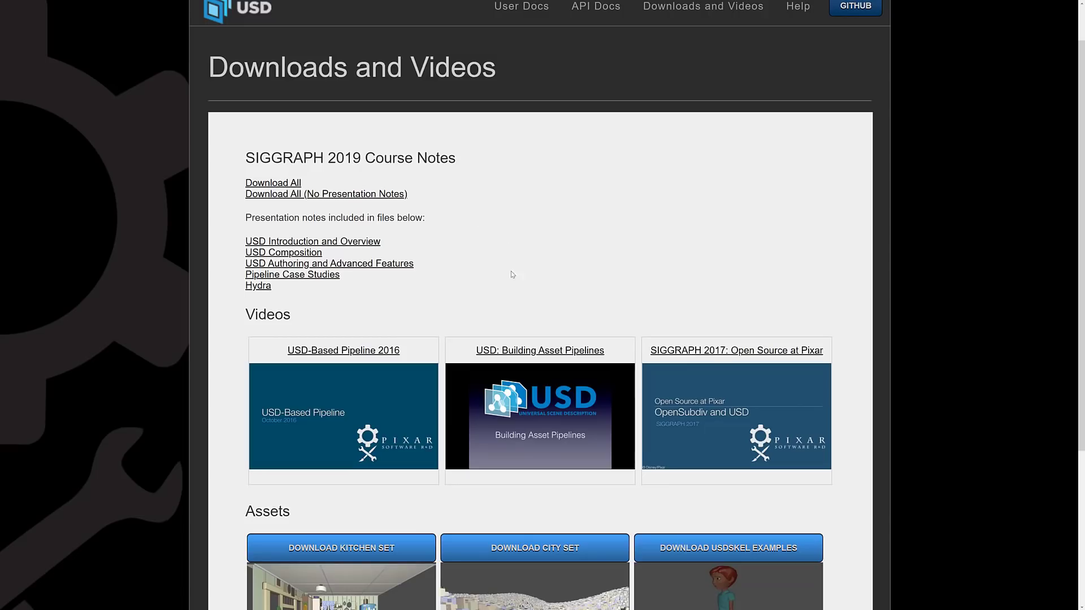
pyautogui.scroll(1, 511, 270)
pyautogui.scroll(-5, 550, 242)
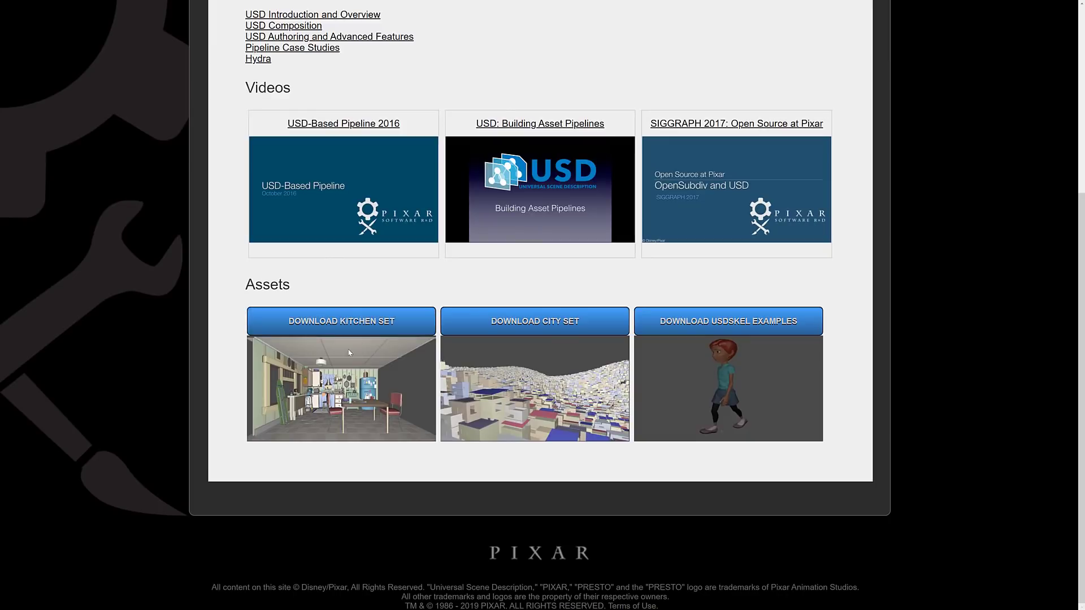
pyautogui.hotkey('alt', 'Tab')
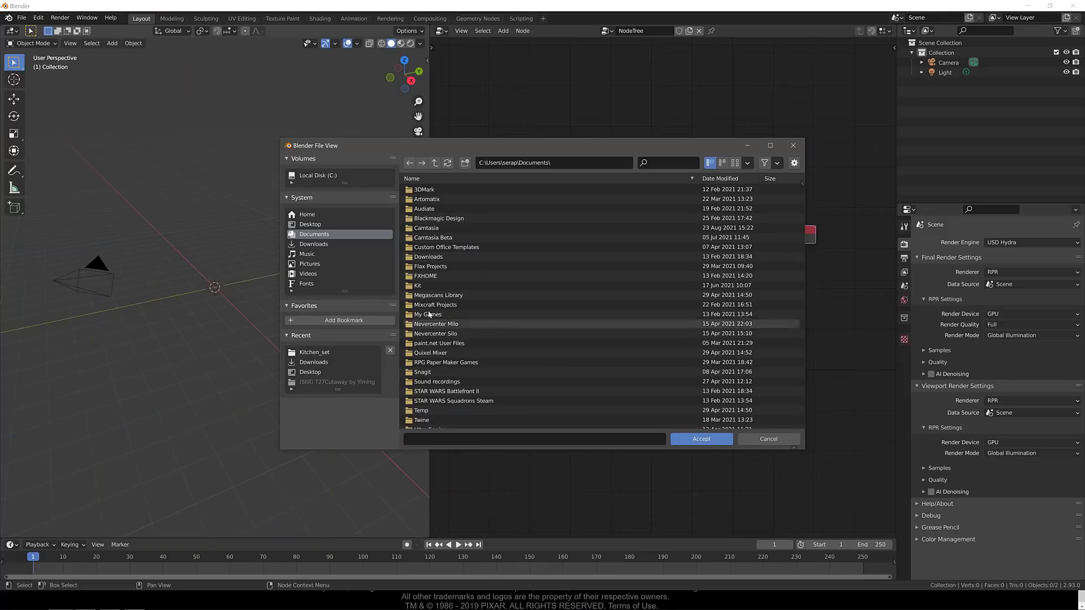
pyautogui.click(314, 244)
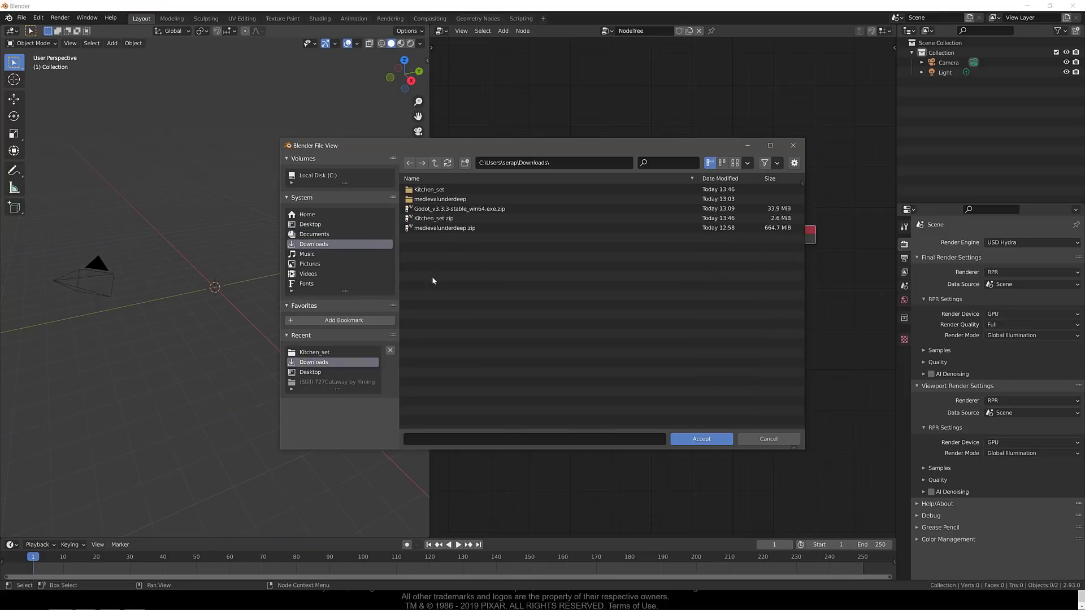
pyautogui.doubleClick(430, 190)
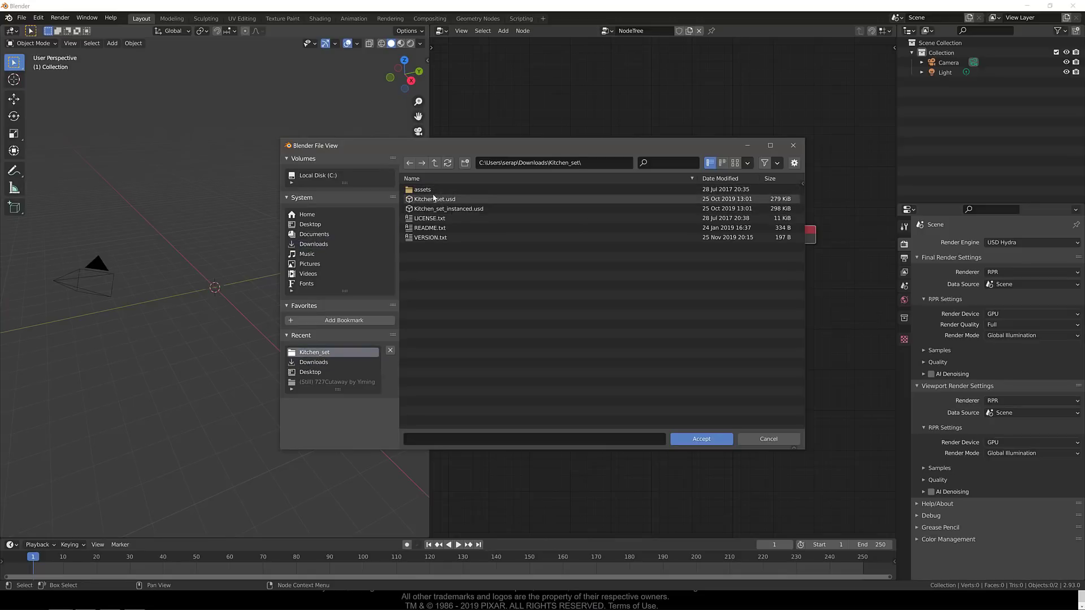
pyautogui.doubleClick(437, 199)
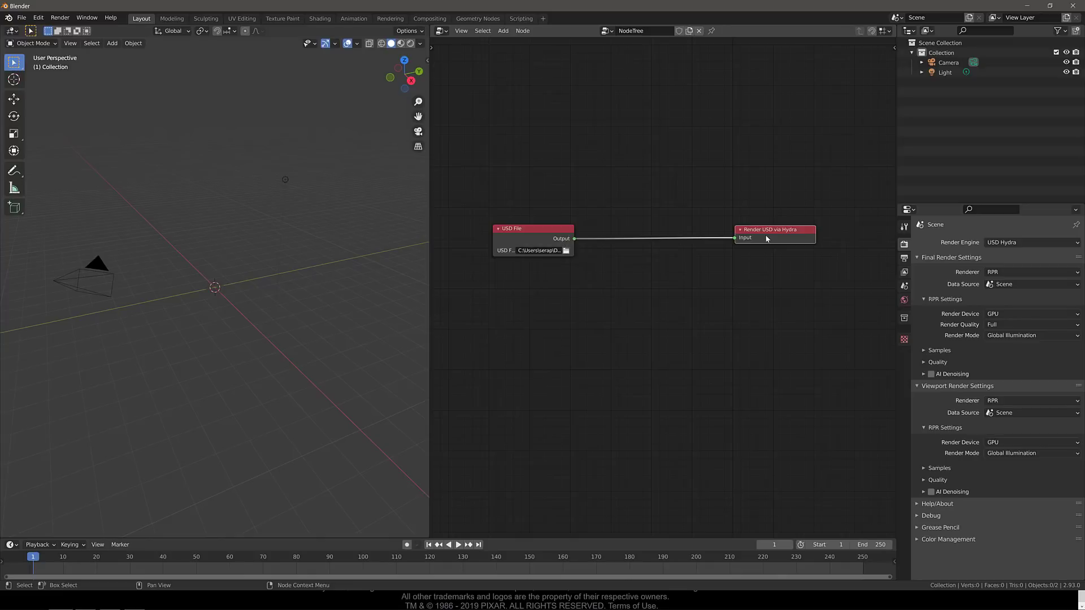
# Step: Set the viewport data source to NodeTree and switch to Rendered shading to see the Kitchen Set
pyautogui.click(1010, 414)
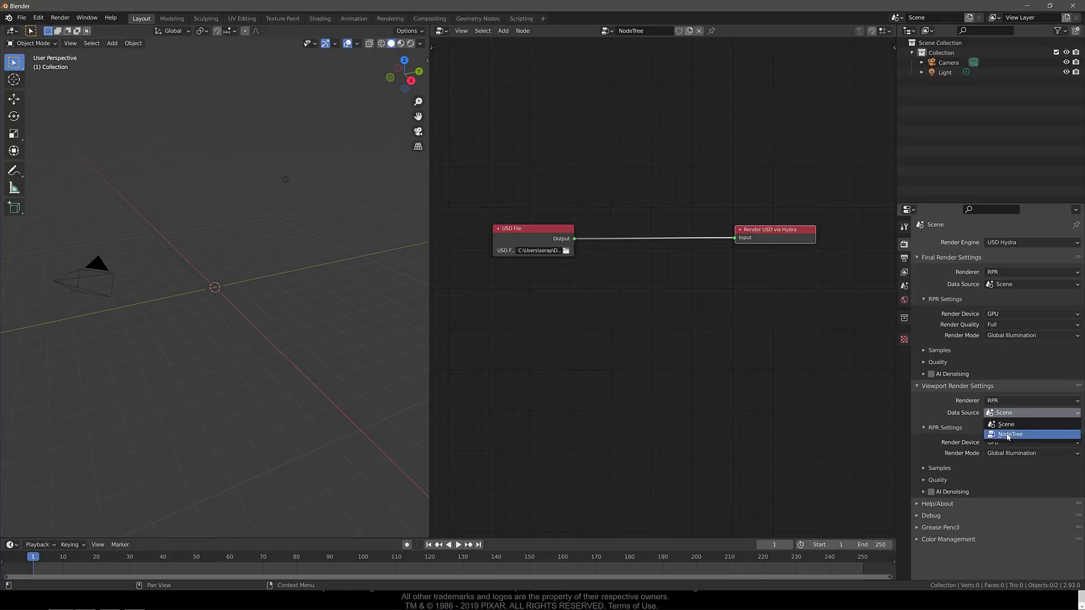
pyautogui.click(1007, 434)
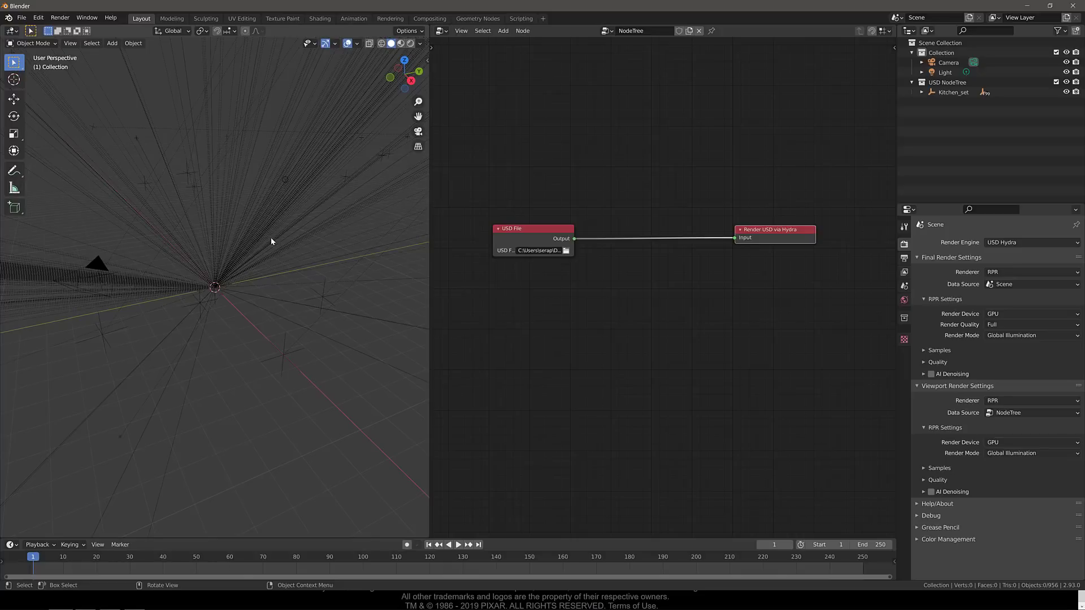
pyautogui.click(400, 44)
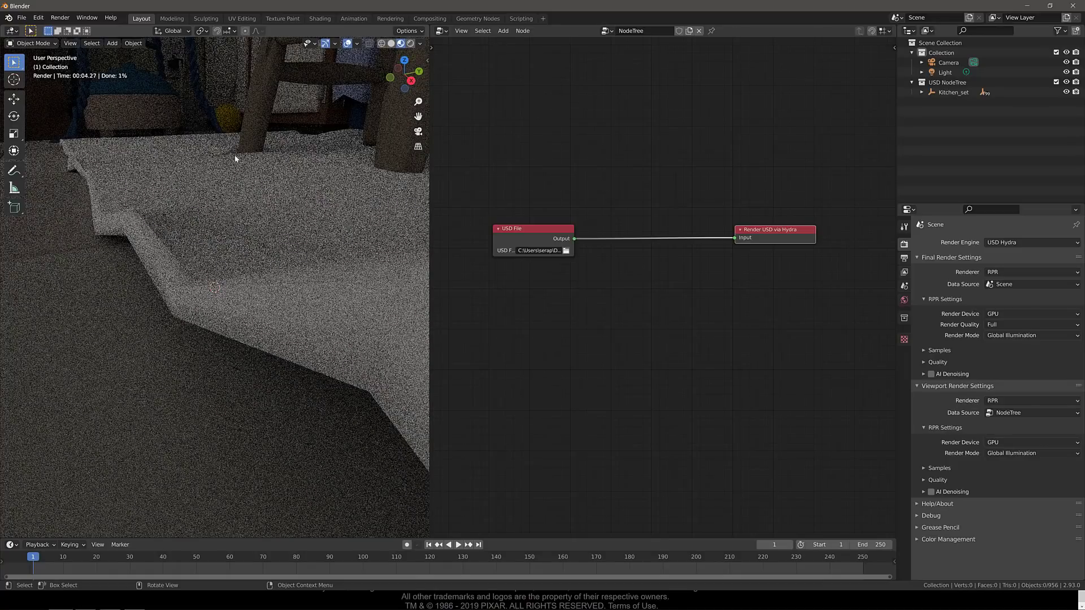
# Step: Orbit and zoom around the Kitchen Set, toggling Rendered and Wireframe shading, ending in Wireframe
pyautogui.moveTo(260, 214); pyautogui.dragTo(252, 250, button='middle')
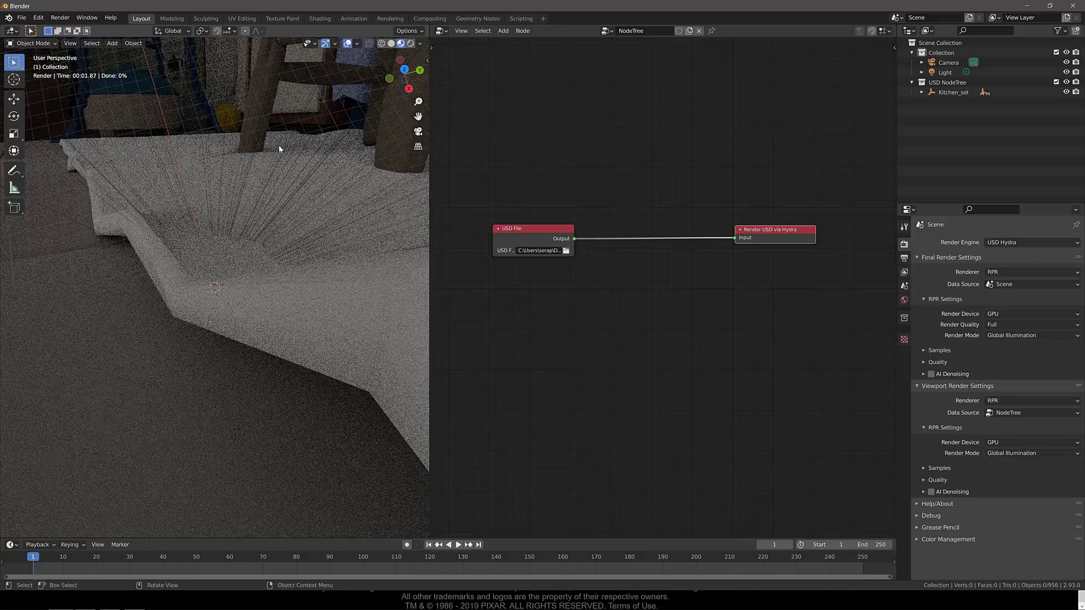
pyautogui.scroll(5, 288, 144)
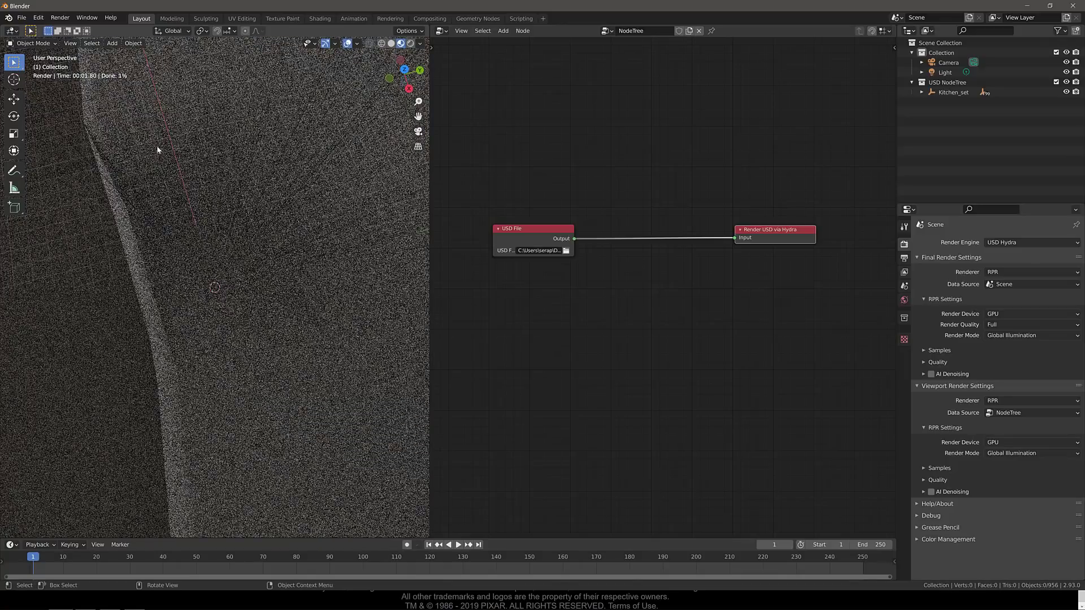
pyautogui.click(381, 43)
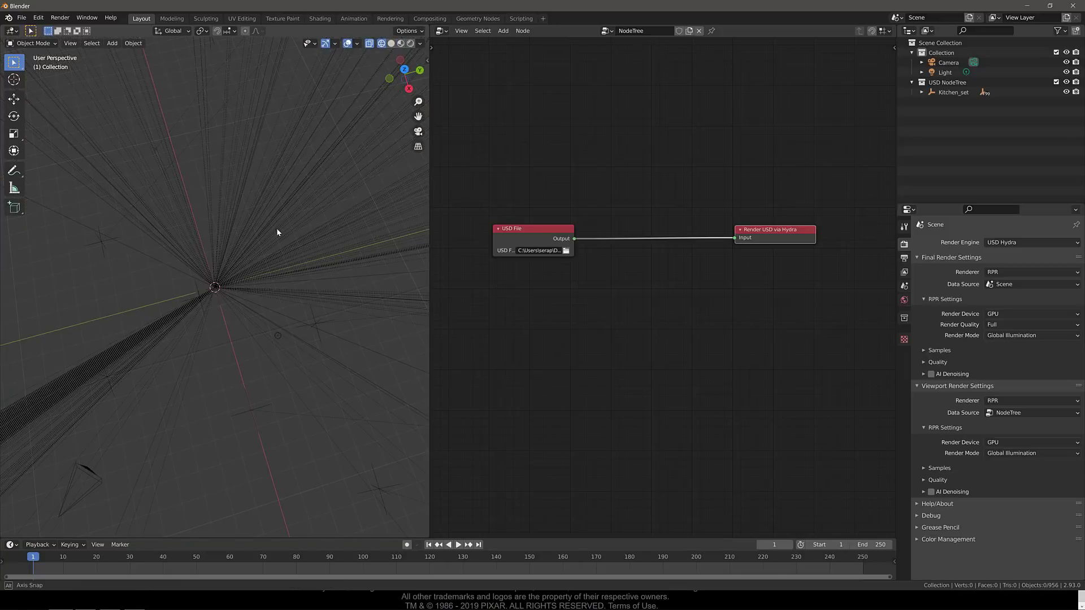
pyautogui.moveTo(279, 226); pyautogui.dragTo(309, 153, button='middle')
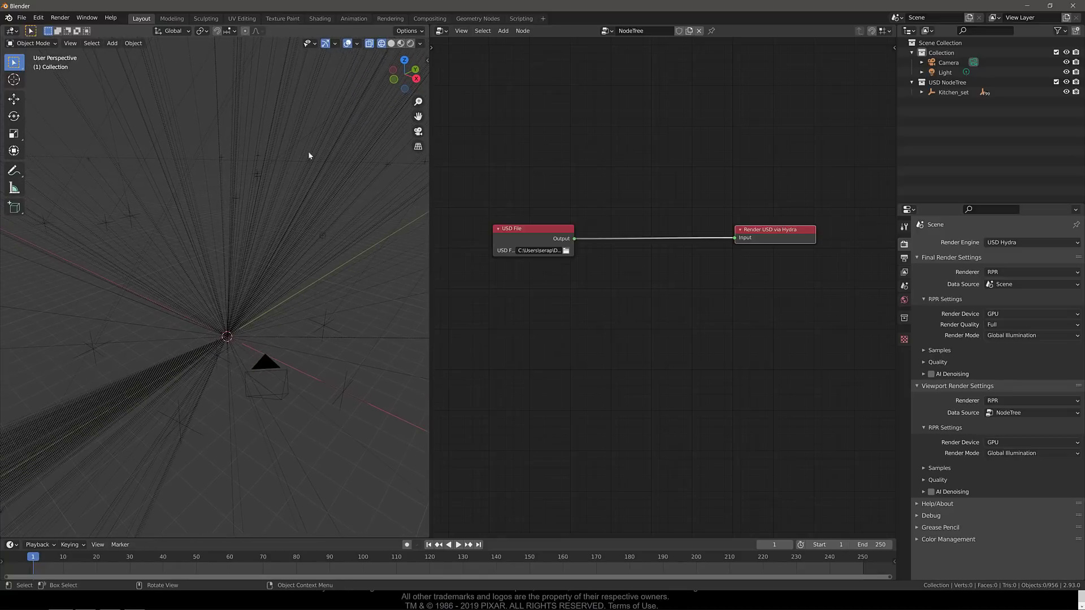
pyautogui.click(402, 44)
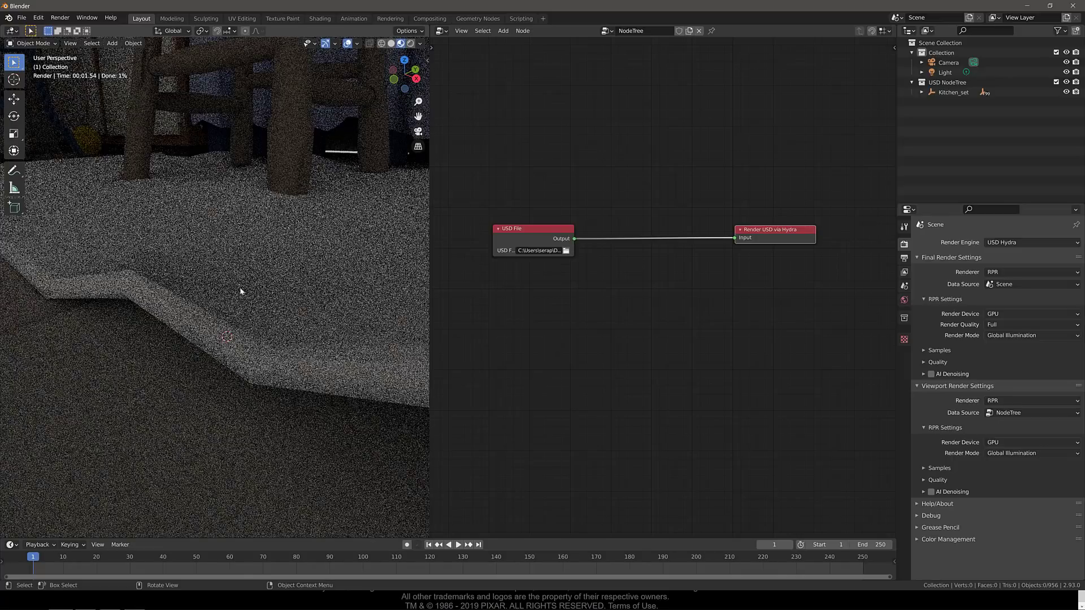
pyautogui.click(381, 44)
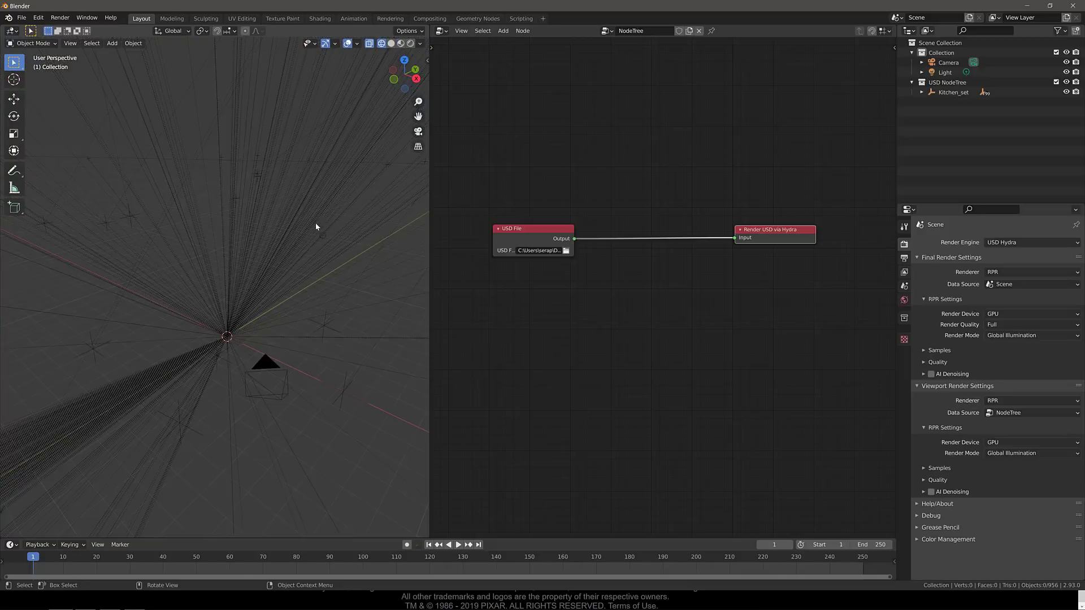
pyautogui.scroll(-2, 315, 227)
pyautogui.moveTo(317, 227); pyautogui.dragTo(346, 313, button='middle')
pyautogui.scroll(-2, 327, 280)
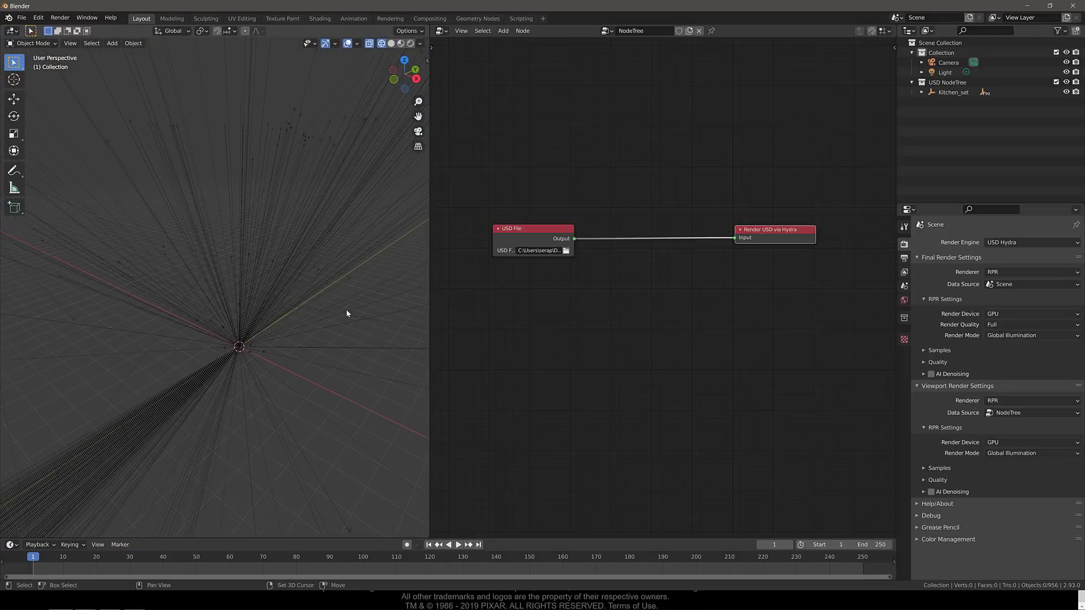
# Step: Turn Rendered shading back on and expand Kitchen_set, Arch_grp, Props_grp and DiningTable_grp in the Outliner
pyautogui.click(410, 43)
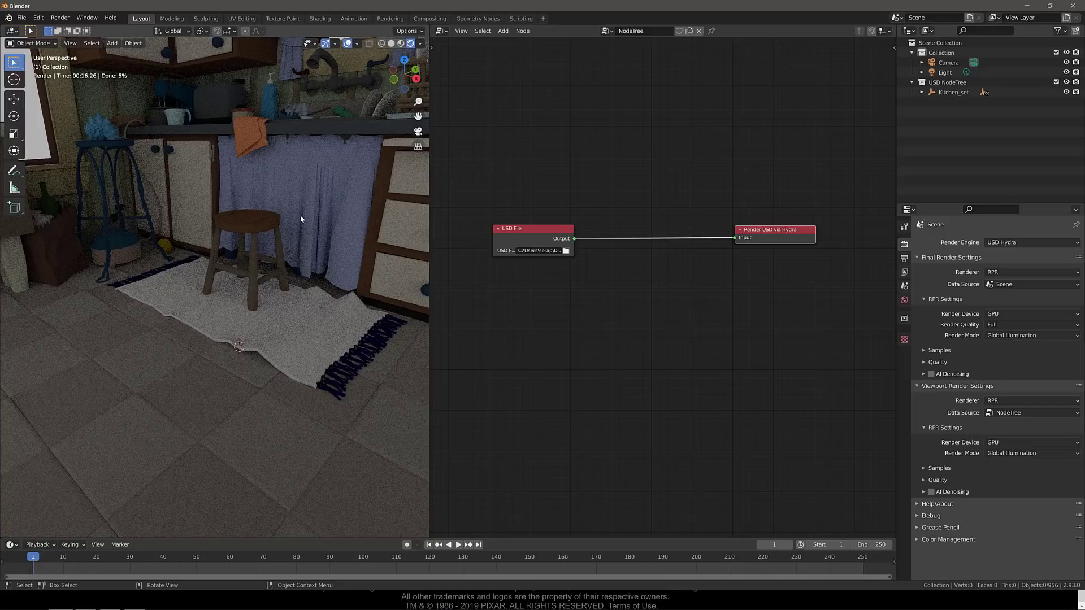
pyautogui.click(922, 92)
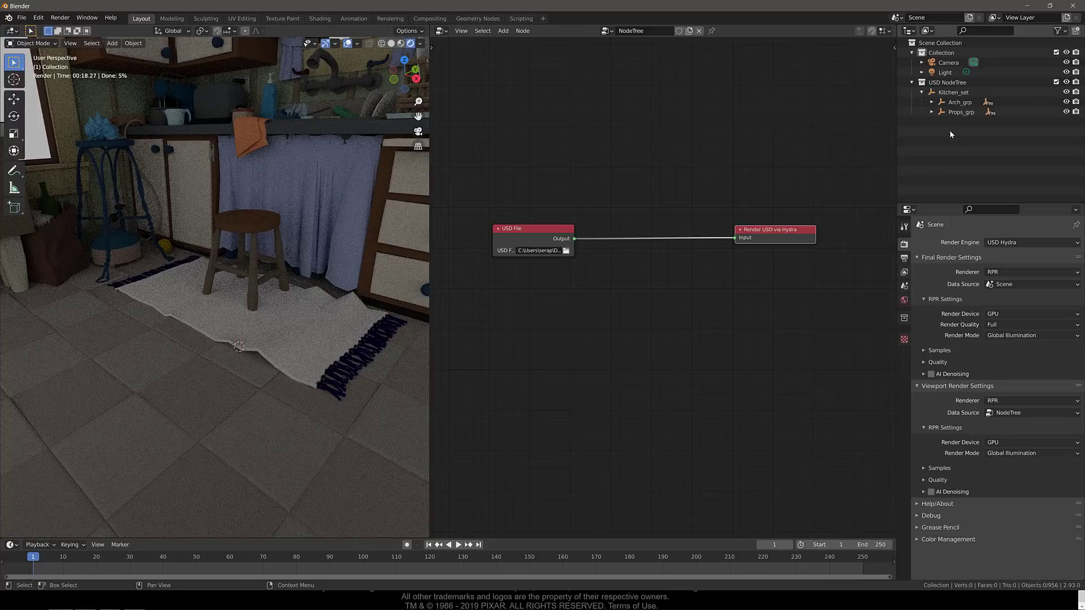
pyautogui.click(931, 102)
pyautogui.click(932, 121)
pyautogui.click(941, 141)
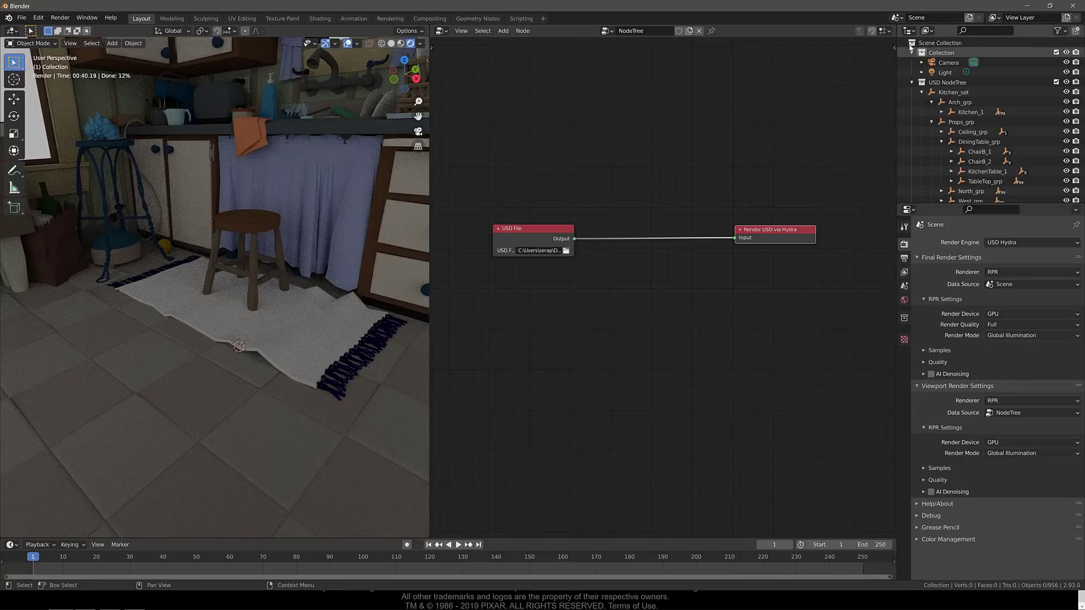
# Step: Add a Blender Data node with Scene as its source at the upper left of the node tree
pyautogui.click(912, 83)
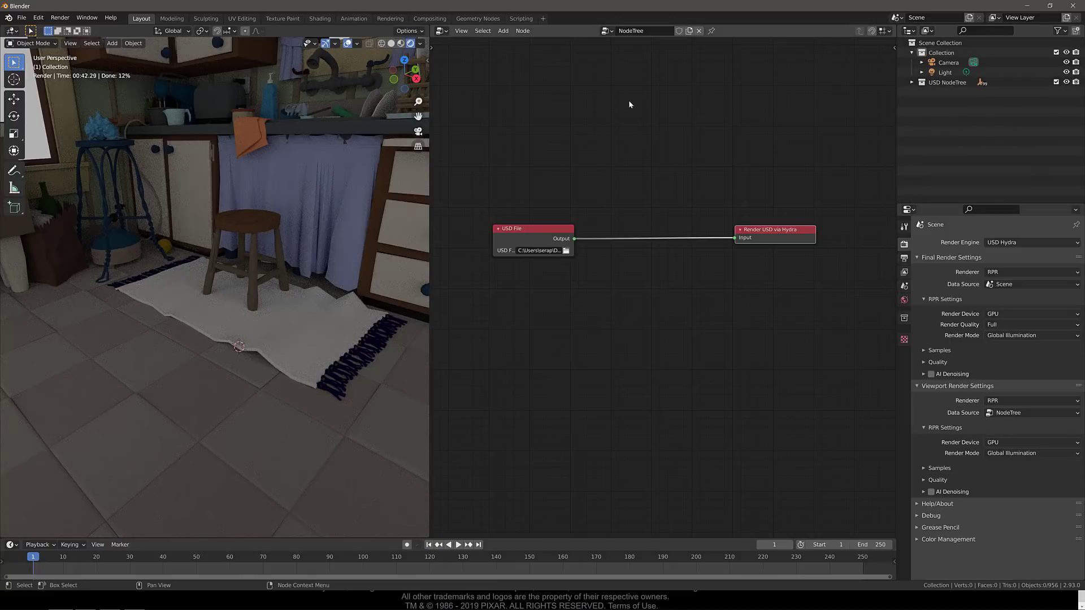
pyautogui.click(501, 33)
pyautogui.moveTo(517, 57)
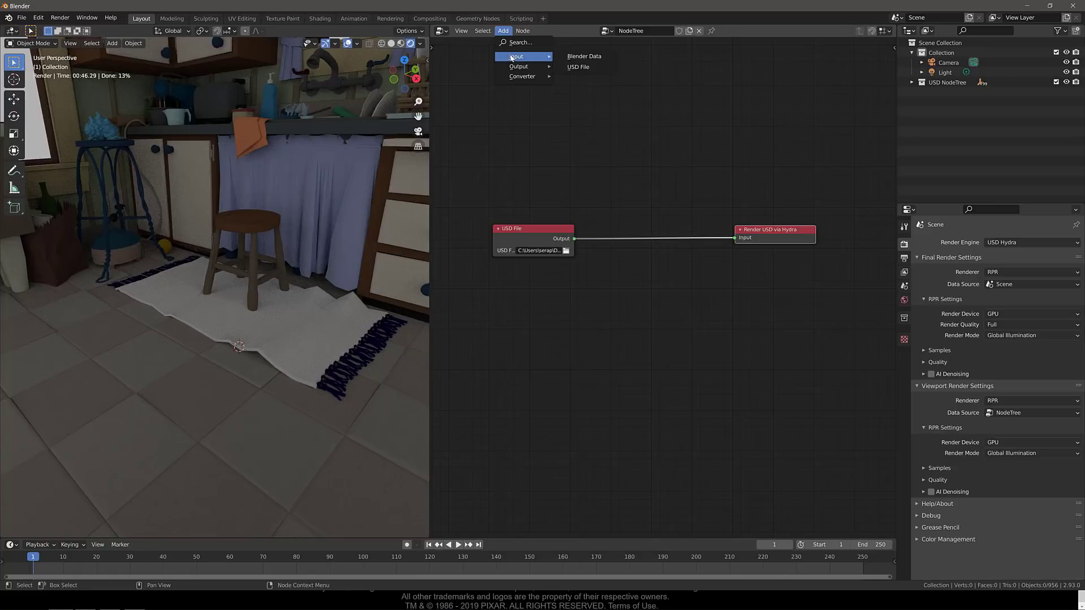
pyautogui.click(584, 57)
pyautogui.click(542, 126)
pyautogui.click(556, 124)
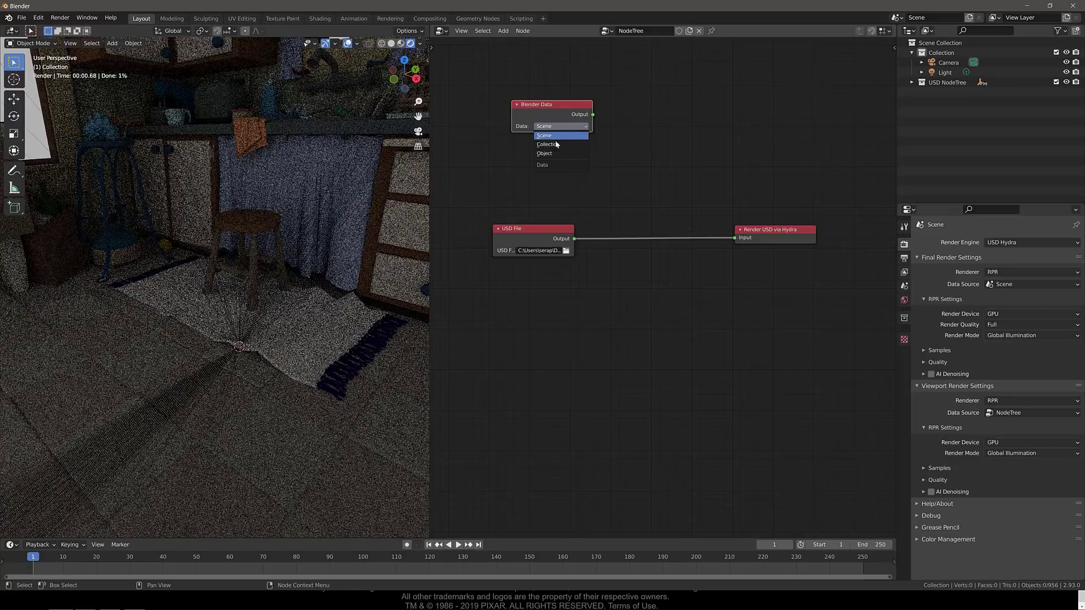
pyautogui.click(545, 135)
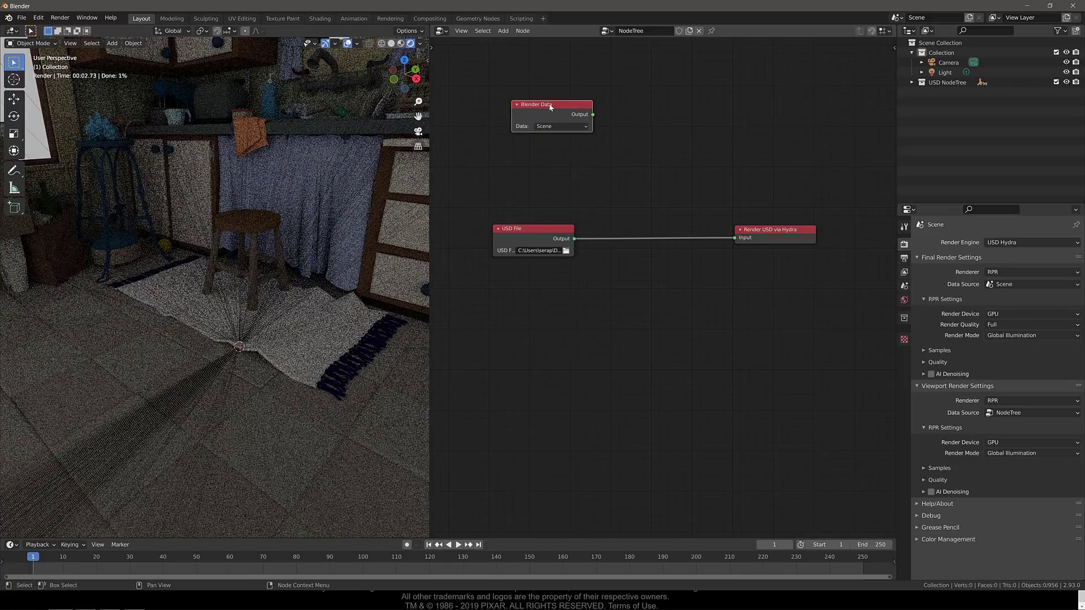
pyautogui.moveTo(560, 106); pyautogui.dragTo(526, 104)
# Step: Add a Merge node right of Blender Data and wire Blender Data's output into Merge Input 1
pyautogui.rightClick(626, 129)
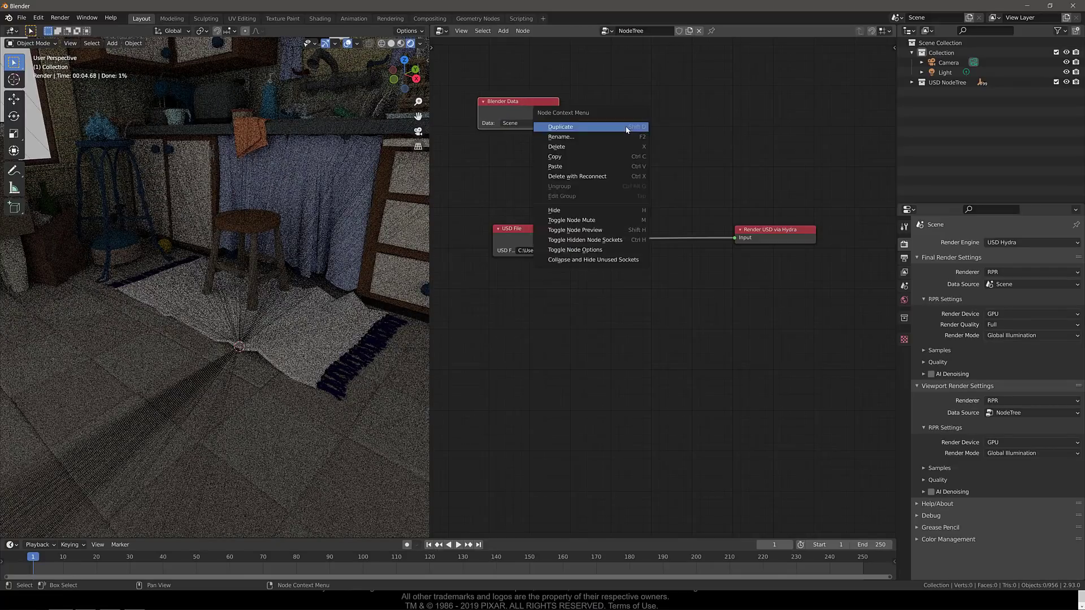
pyautogui.click(503, 31)
pyautogui.moveTo(527, 66)
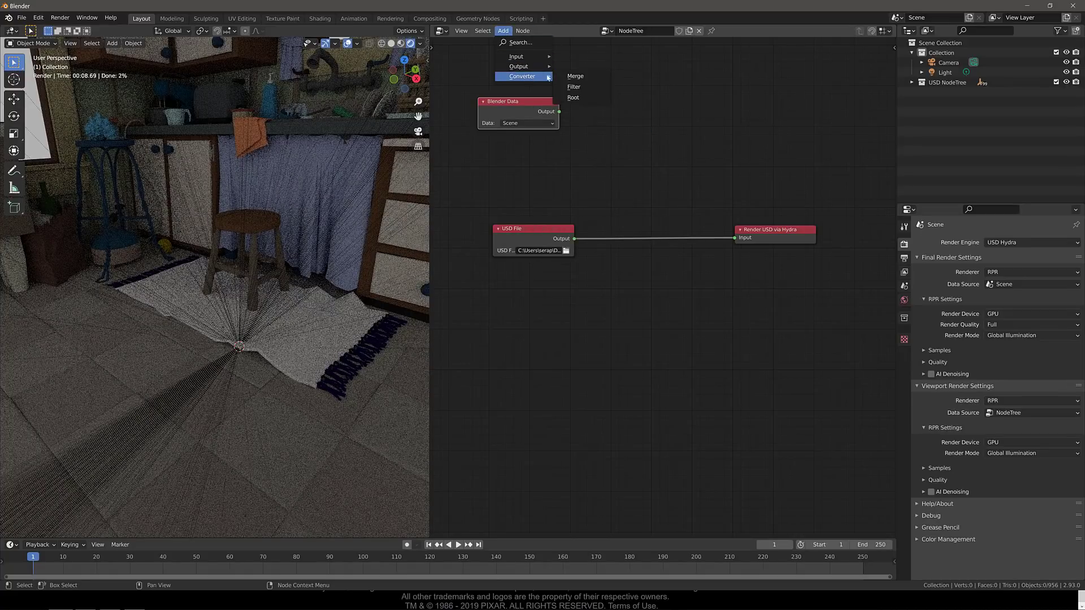
pyautogui.click(576, 77)
pyautogui.click(619, 107)
pyautogui.moveTo(560, 113); pyautogui.dragTo(615, 148)
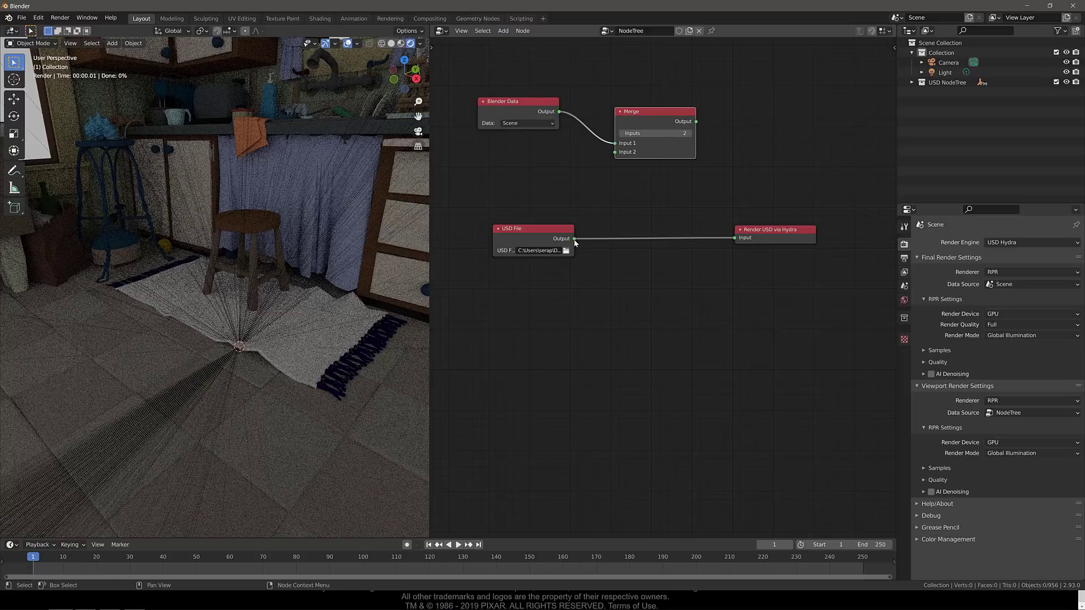
# Step: Wire USD File into Merge Input 2 and Merge's output into Render USD via Hydra
pyautogui.moveTo(574, 239); pyautogui.dragTo(616, 154)
pyautogui.moveTo(697, 125); pyautogui.dragTo(736, 241)
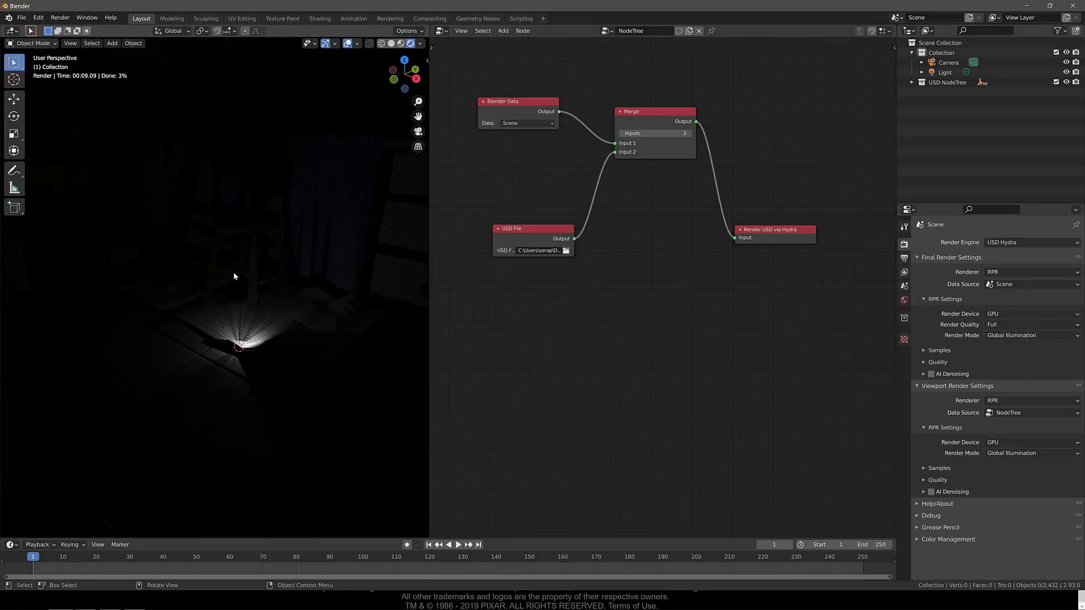
# Step: Select the Light and set its radius to 100 m, then change it to 10 m
pyautogui.click(946, 73)
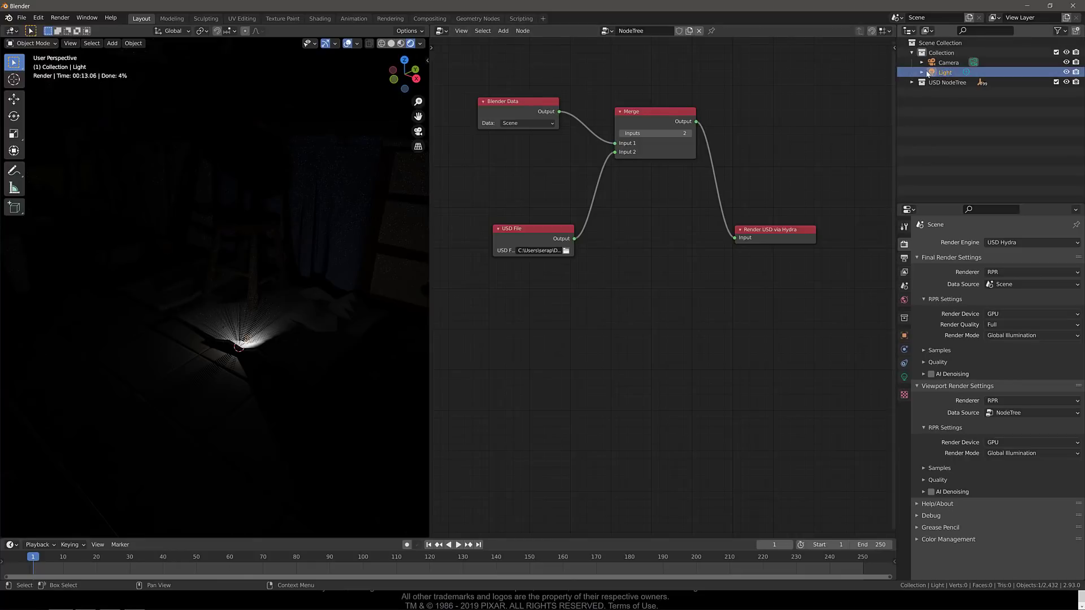
pyautogui.click(904, 377)
pyautogui.click(1020, 303)
pyautogui.write('100')
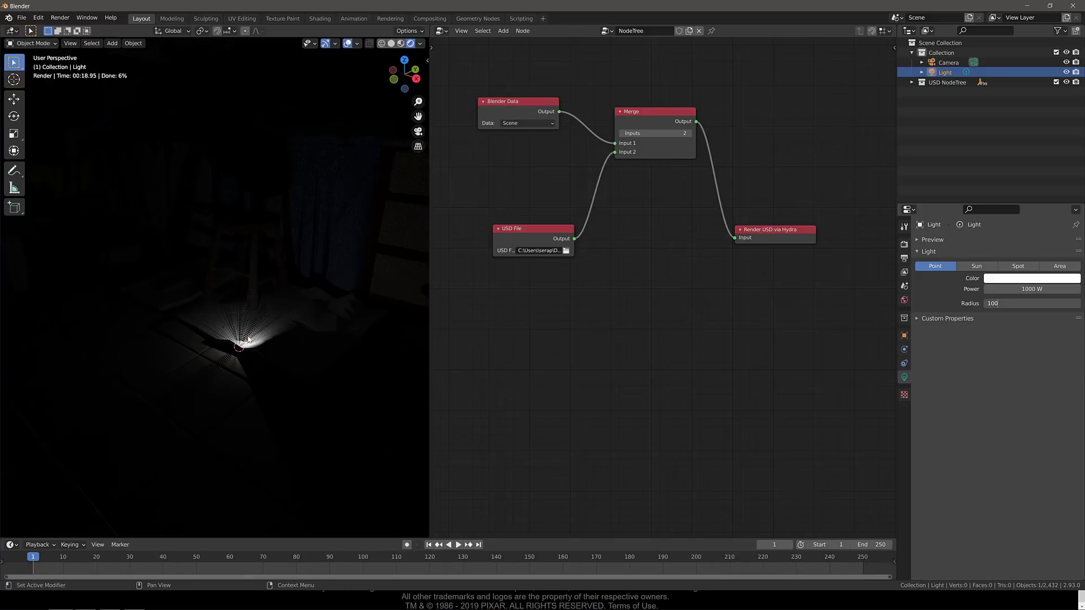
pyautogui.press('Return')
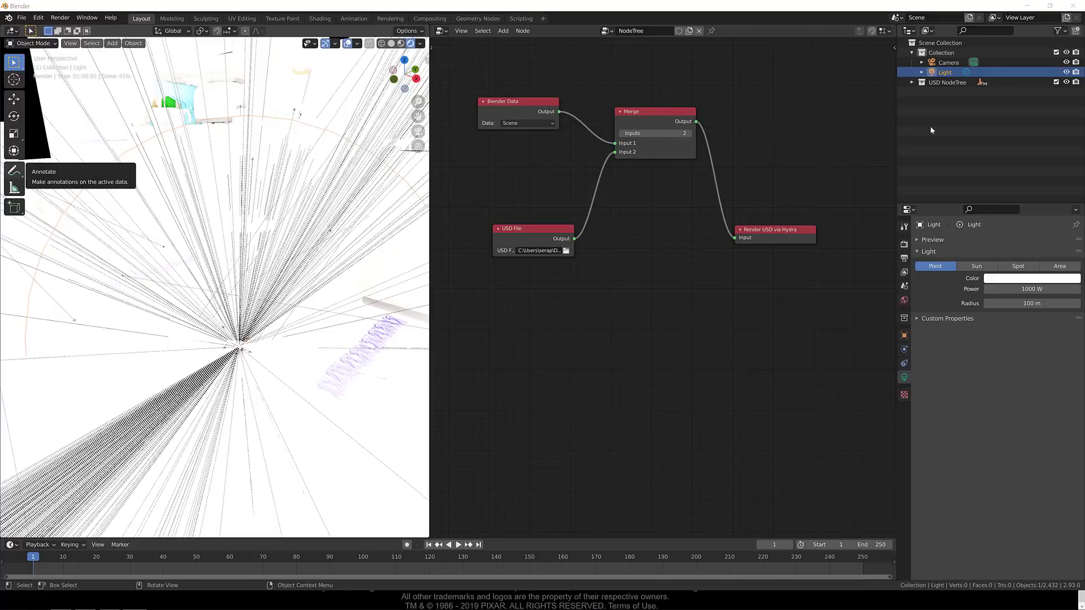
pyautogui.click(1017, 303)
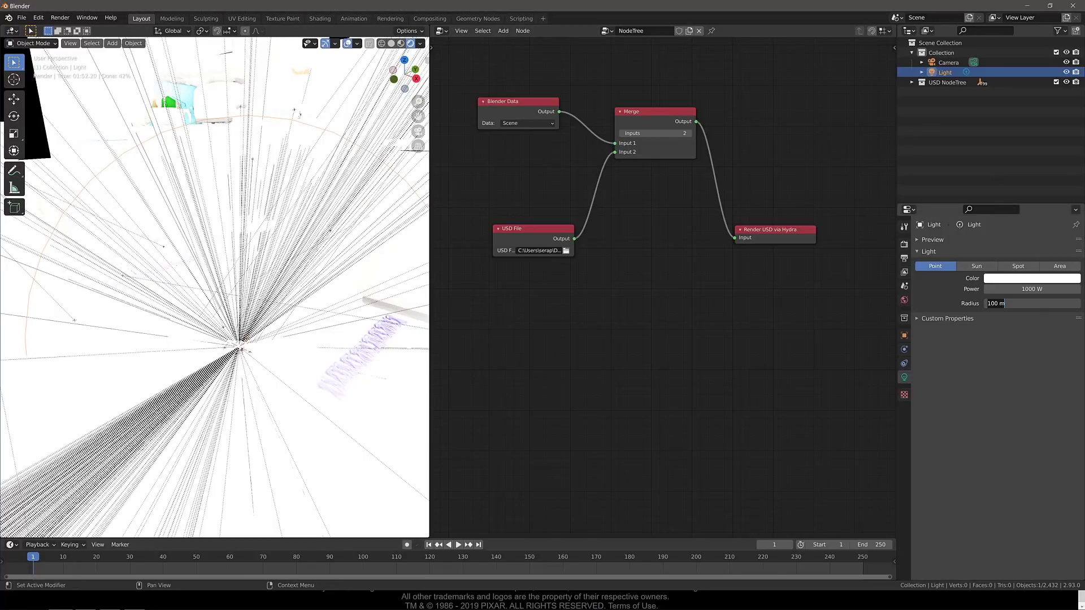
pyautogui.write('10')
pyautogui.press('Return')
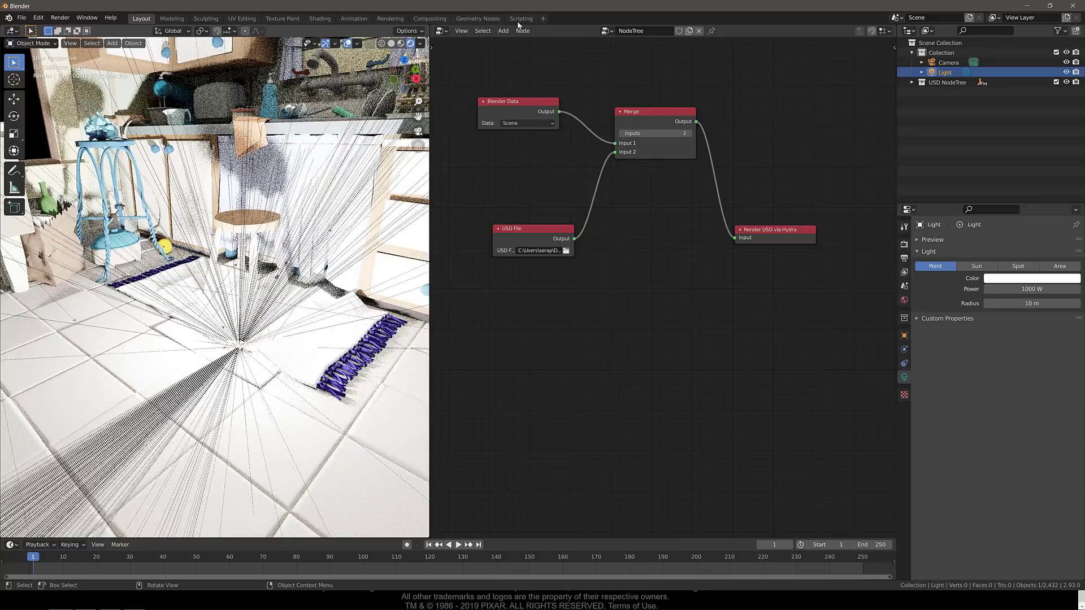
# Step: With Collection active, add a mesh cube and set its size to 40
pyautogui.click(941, 53)
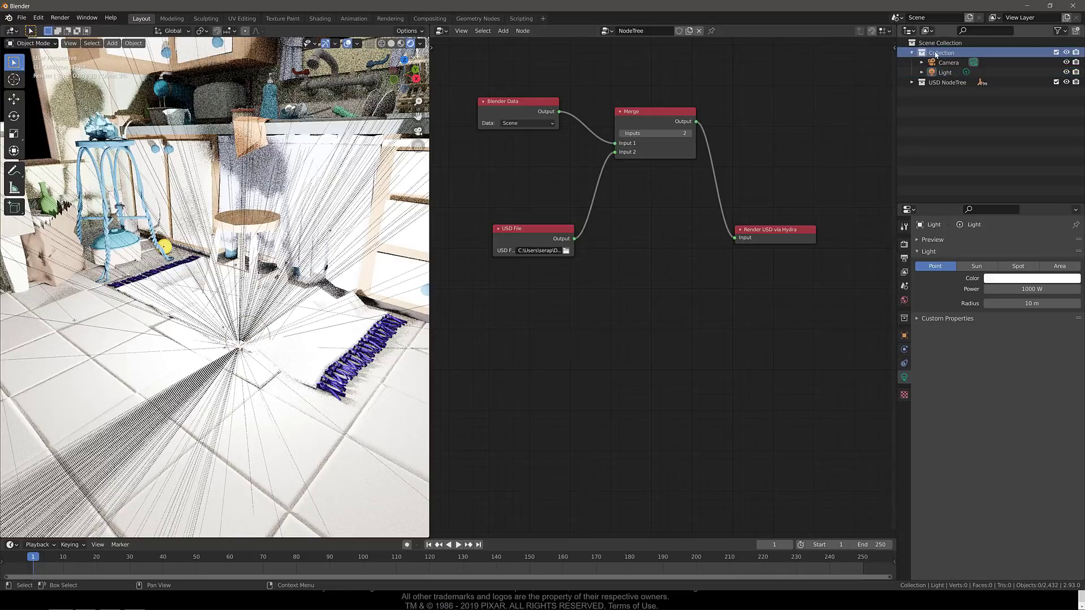
pyautogui.click(112, 43)
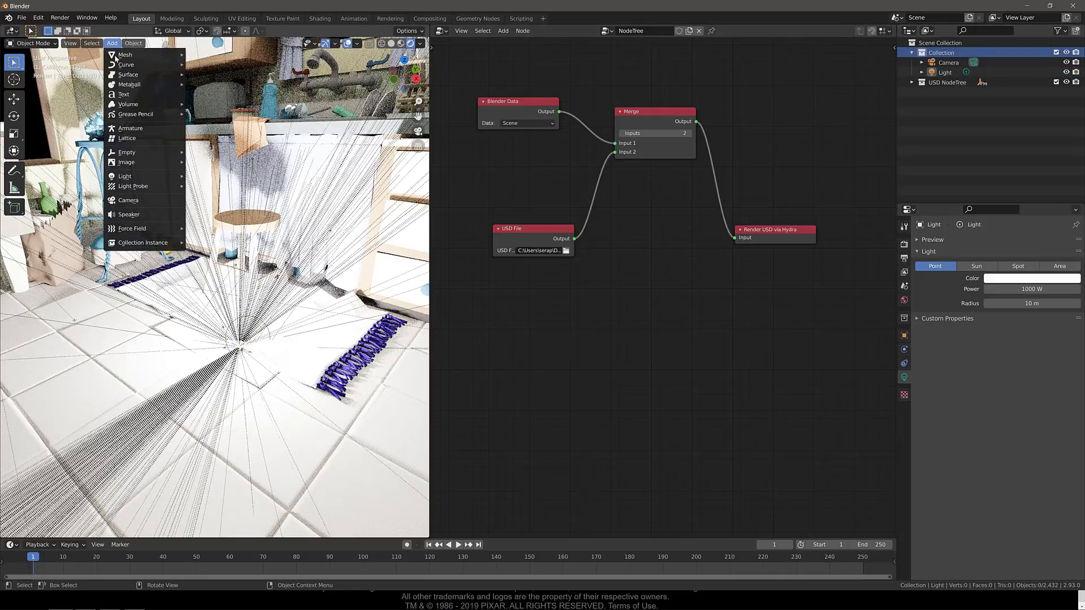
pyautogui.moveTo(125, 55)
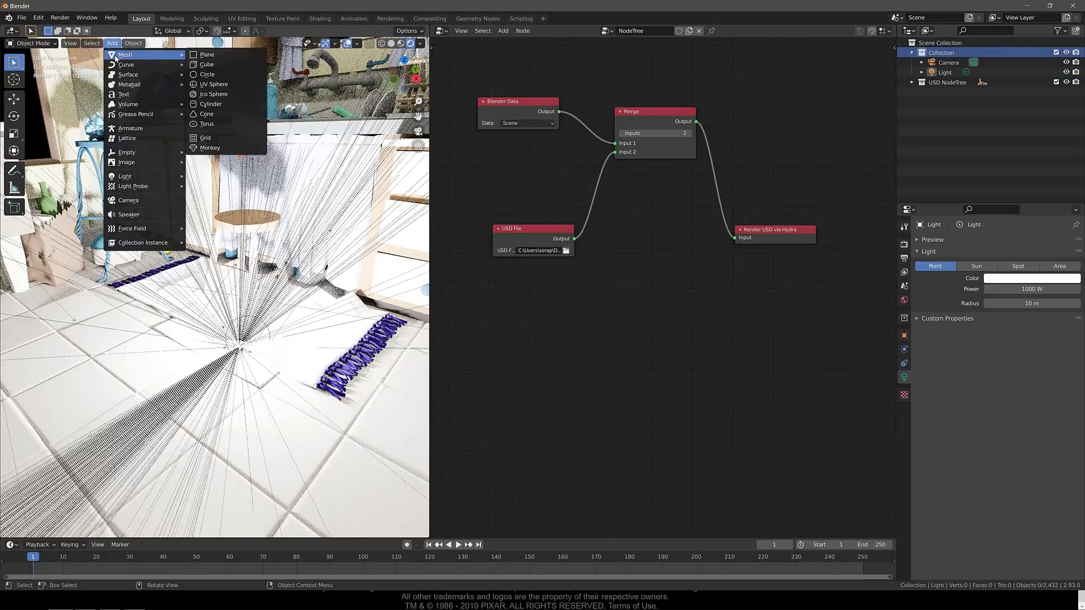
pyautogui.click(209, 64)
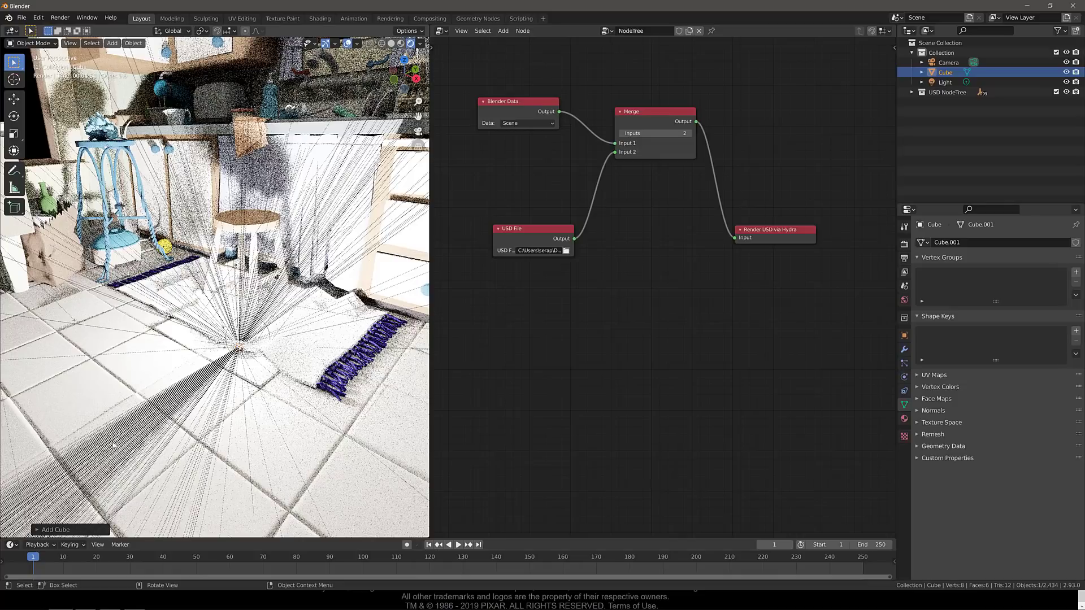
pyautogui.click(52, 531)
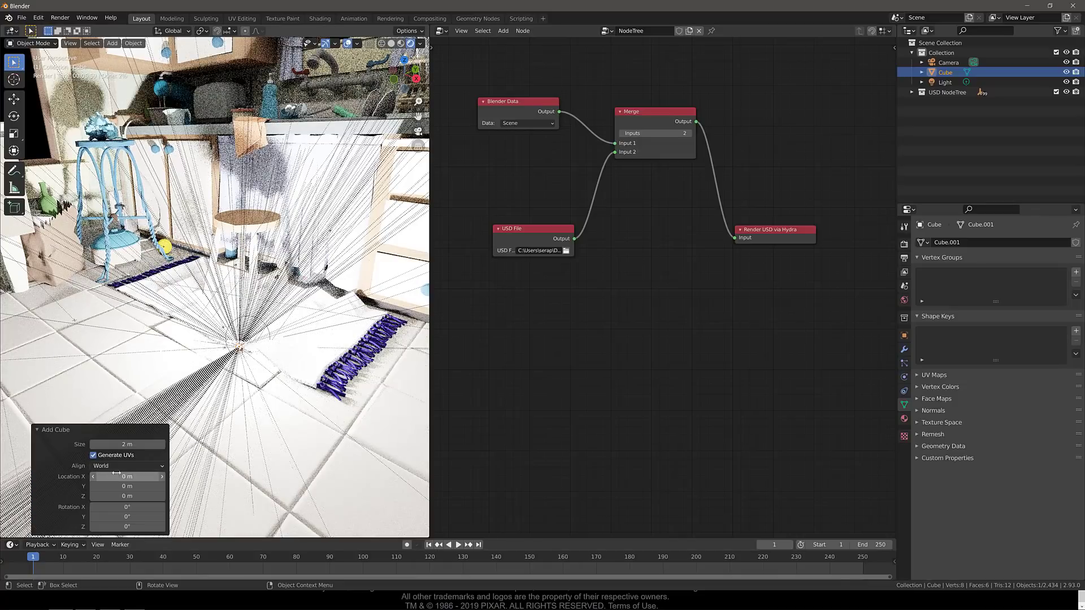
pyautogui.click(127, 444)
pyautogui.write('40')
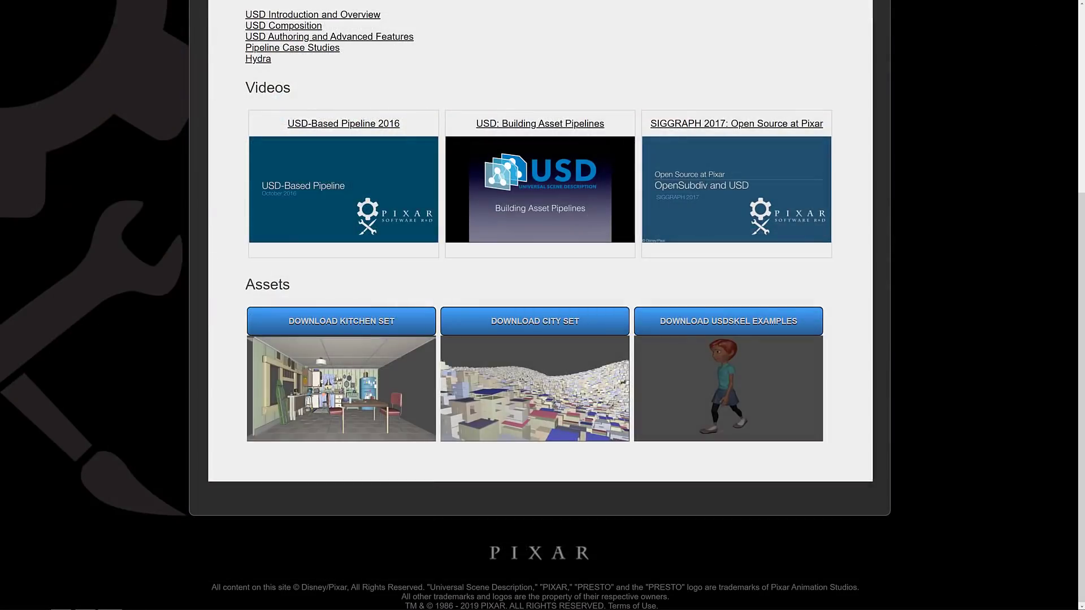
# Step: Cycle through the open windows back to the GPUOpen Hydra article's MaterialX and USD section
pyautogui.hotkey('alt', 'Tab')
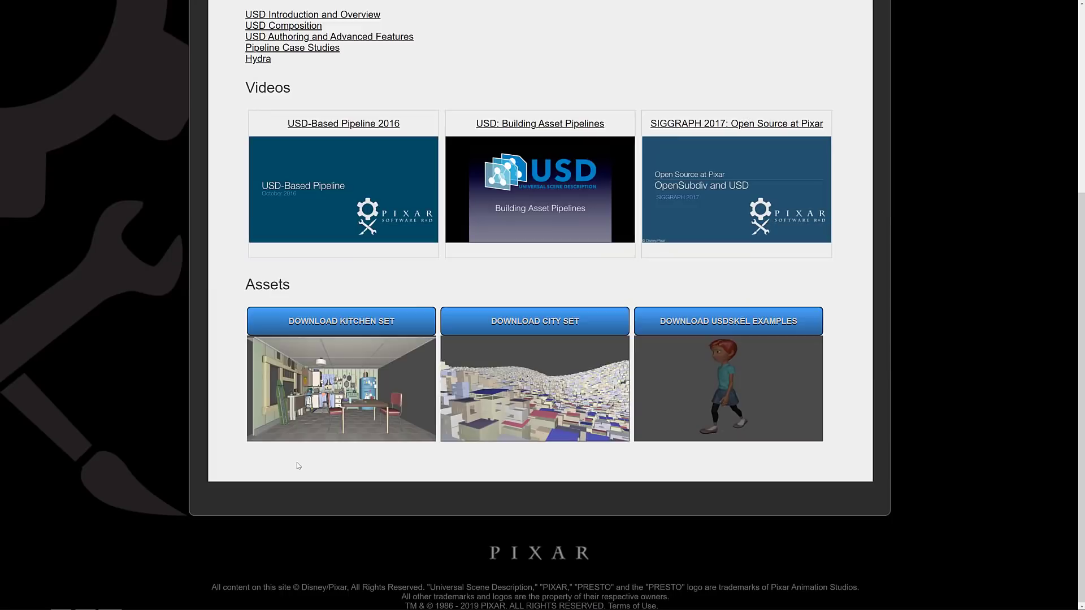
pyautogui.scroll(4, 950, 395)
pyautogui.scroll(1, 951, 400)
pyautogui.hotkey('alt', 'Tab')
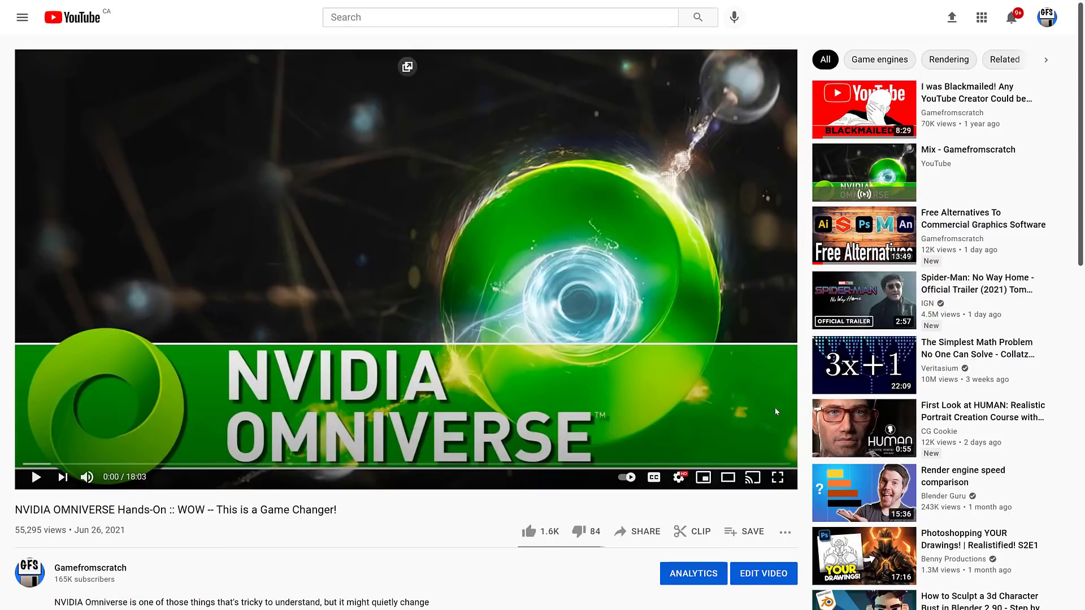
pyautogui.hotkey('alt', 'Tab')
# Step: Switch past the MaterialX site to the GPUOpen Hydra article and scroll down to More information
pyautogui.hotkey('alt', 'Tab')
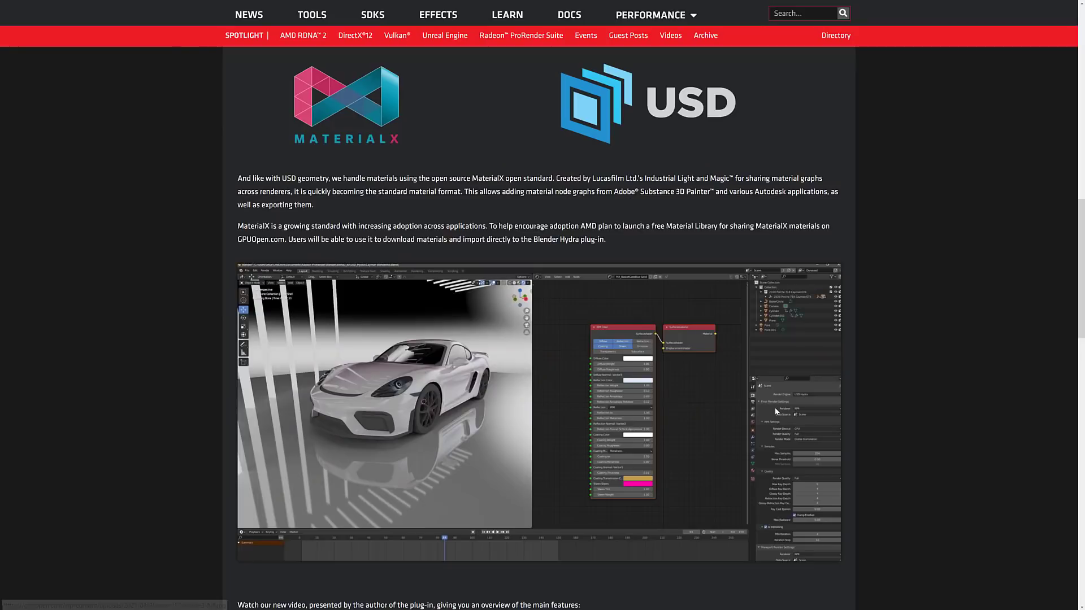
pyautogui.hotkey('alt', 'Tab')
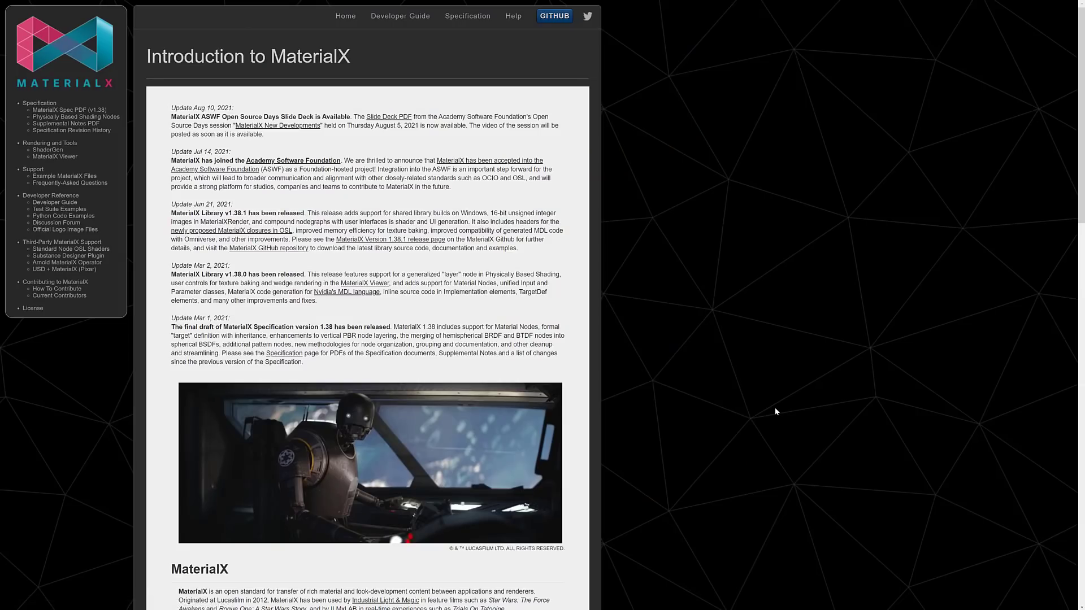
pyautogui.hotkey('alt', 'Tab')
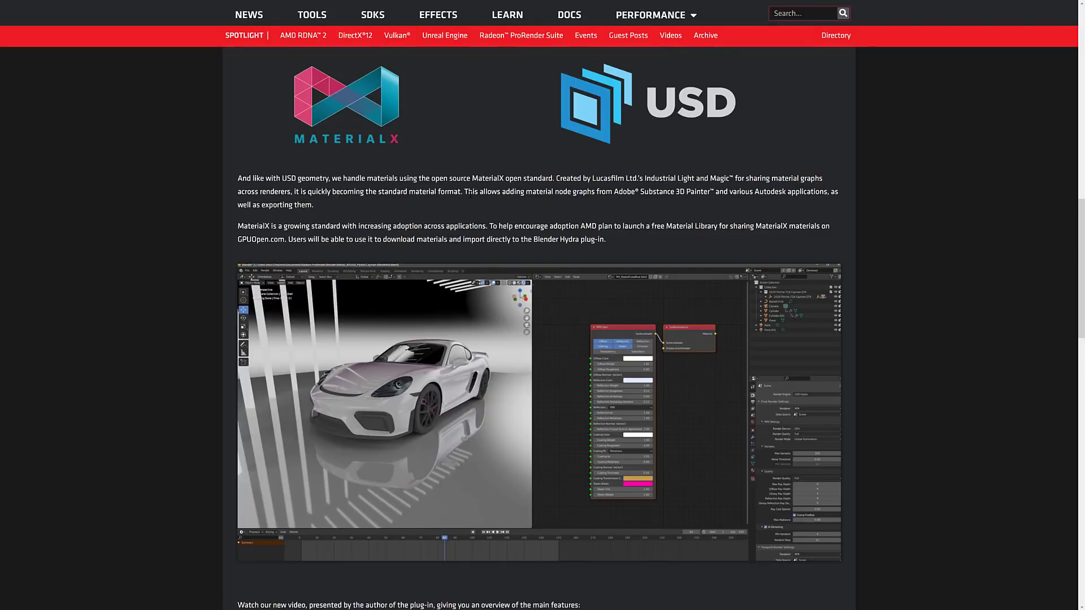
pyautogui.scroll(-7, 469, 210)
pyautogui.scroll(-10, 474, 226)
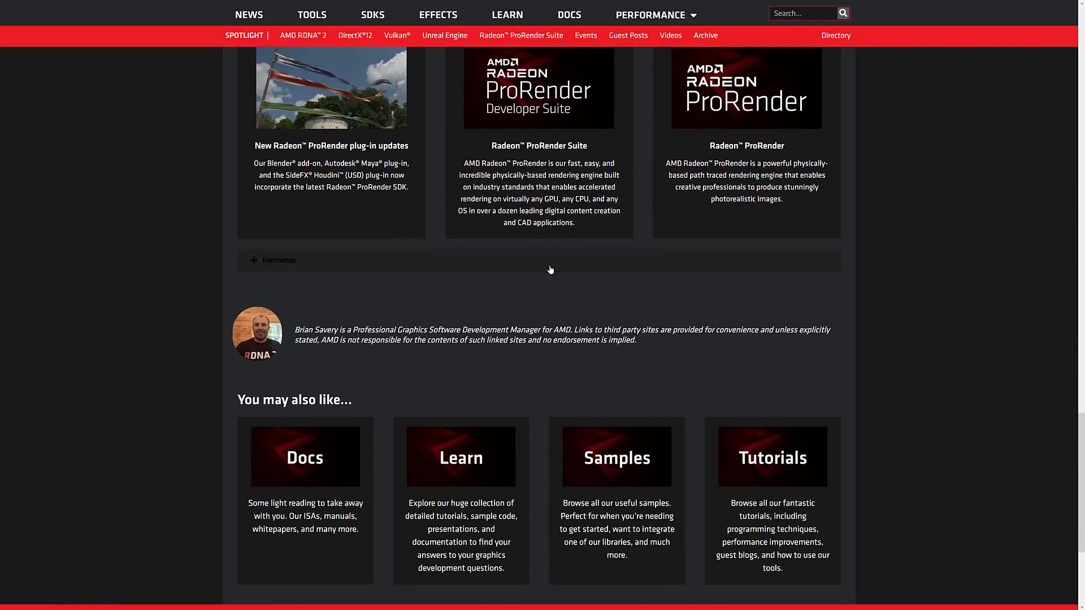
# Step: Follow the article's 'View and download Blender USD Hydra beta plug-in on GitHub' link
pyautogui.scroll(-4, 551, 269)
pyautogui.press('Home')
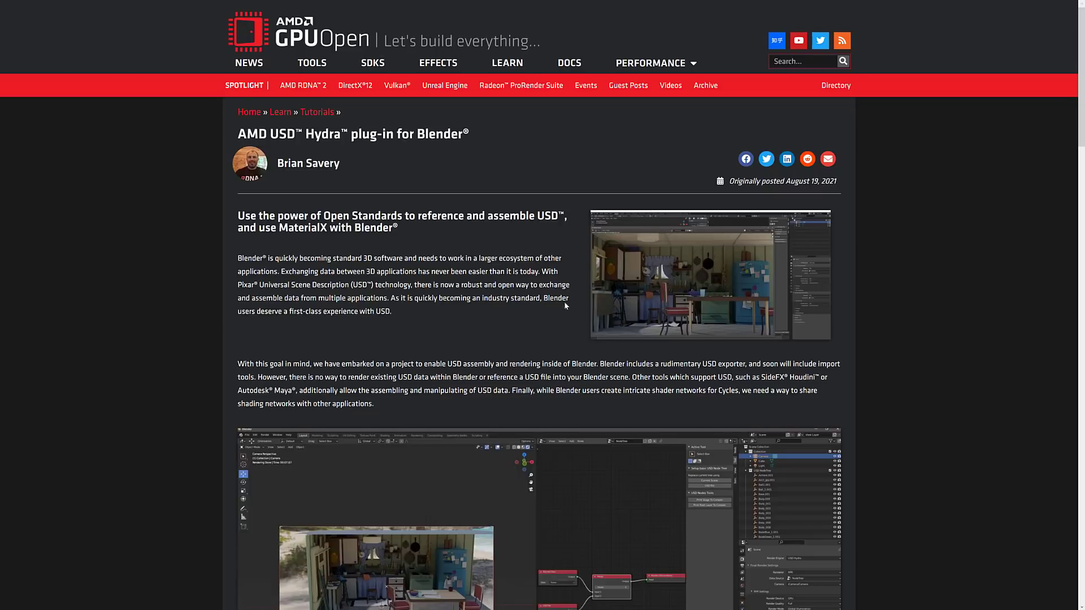
pyautogui.scroll(-10, 503, 310)
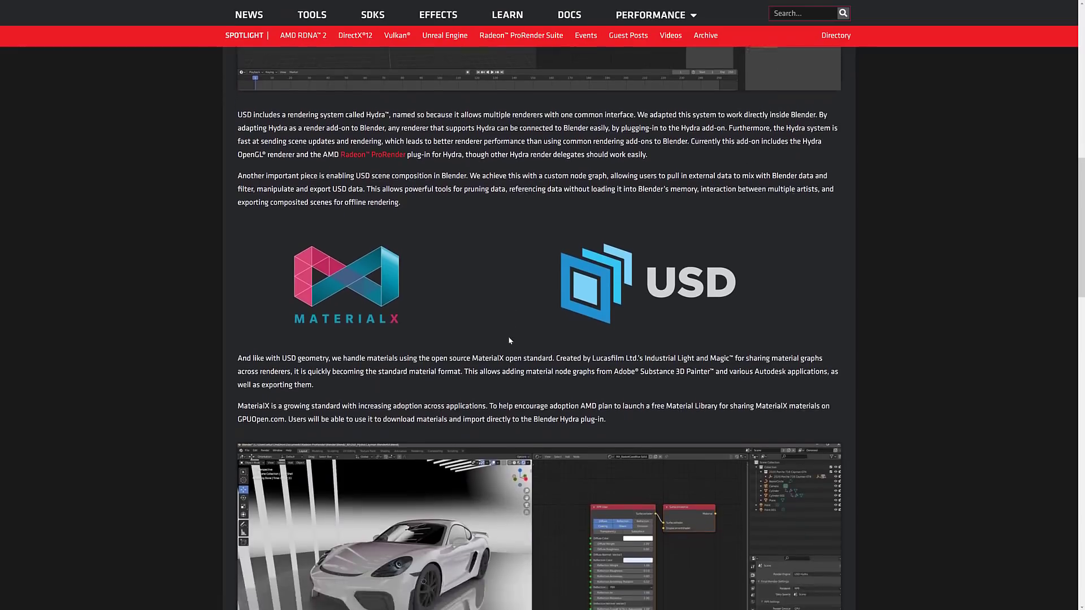
pyautogui.scroll(-9, 509, 339)
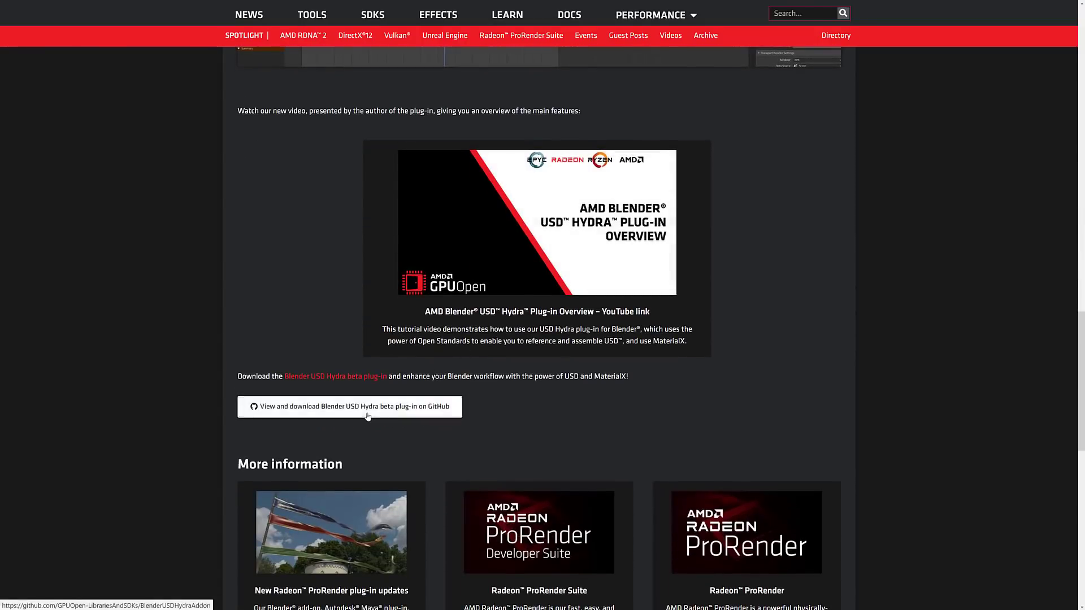
pyautogui.click(367, 416)
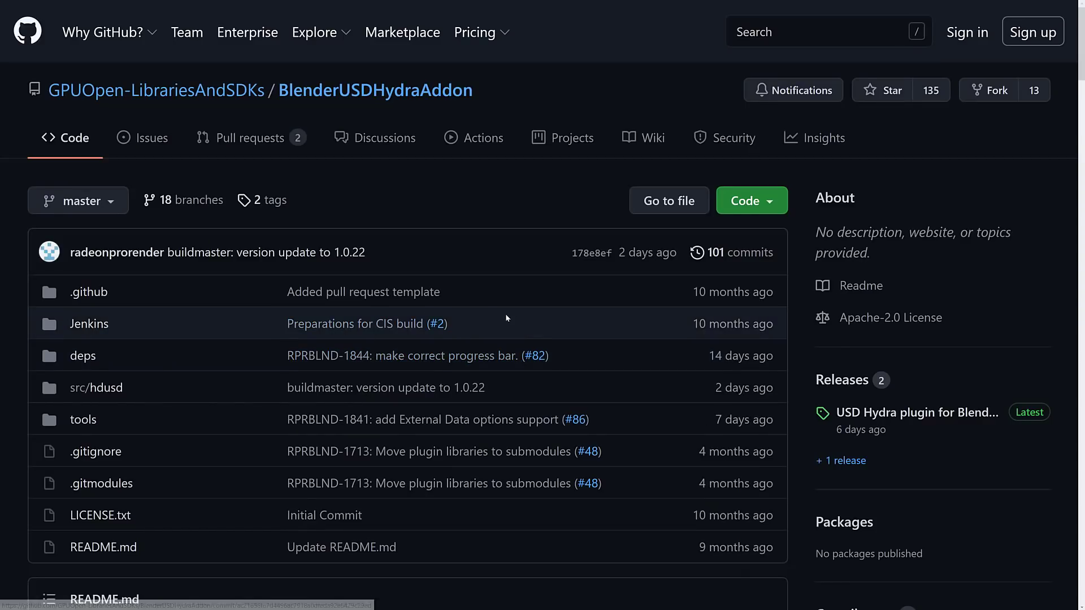
# Step: Open the latest v1.0.21-beta release and scroll through its Assets list
pyautogui.scroll(-1, 621, 322)
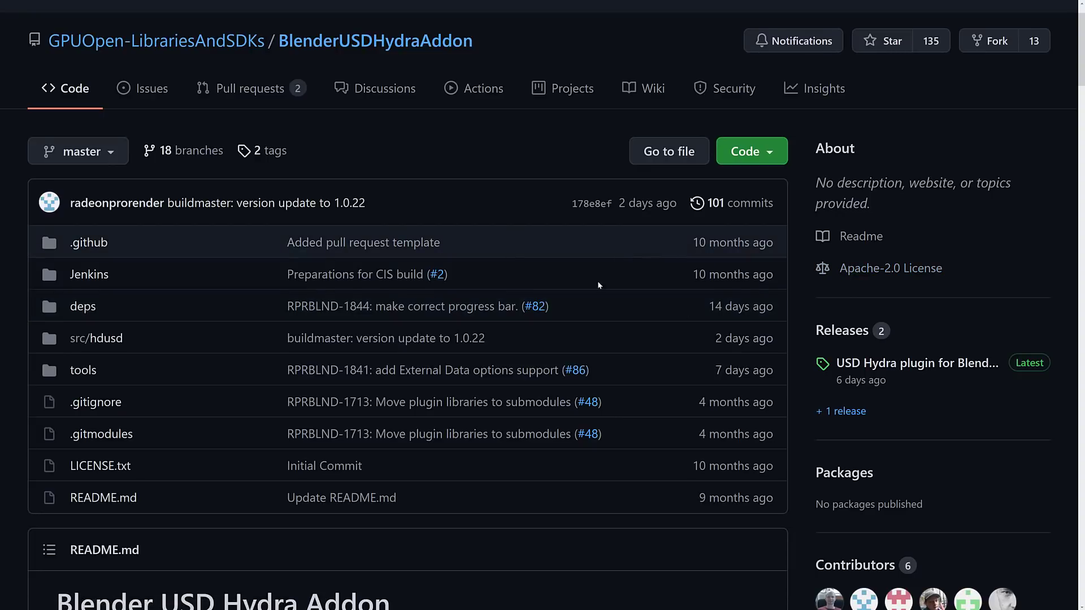
pyautogui.click(885, 365)
pyautogui.scroll(-3, 635, 325)
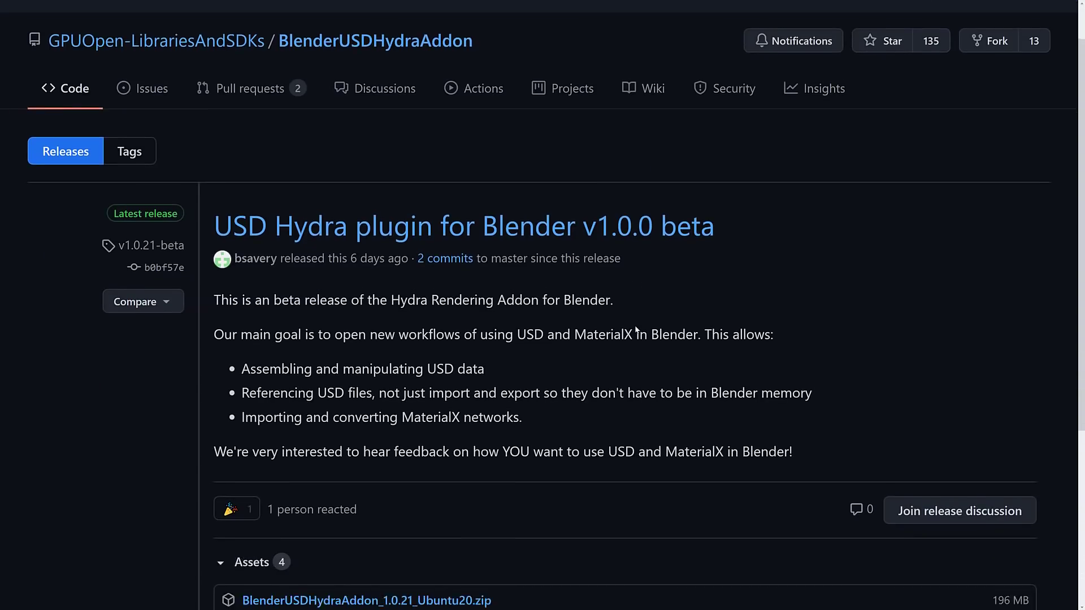
pyautogui.scroll(-3, 505, 304)
pyautogui.scroll(3, 503, 303)
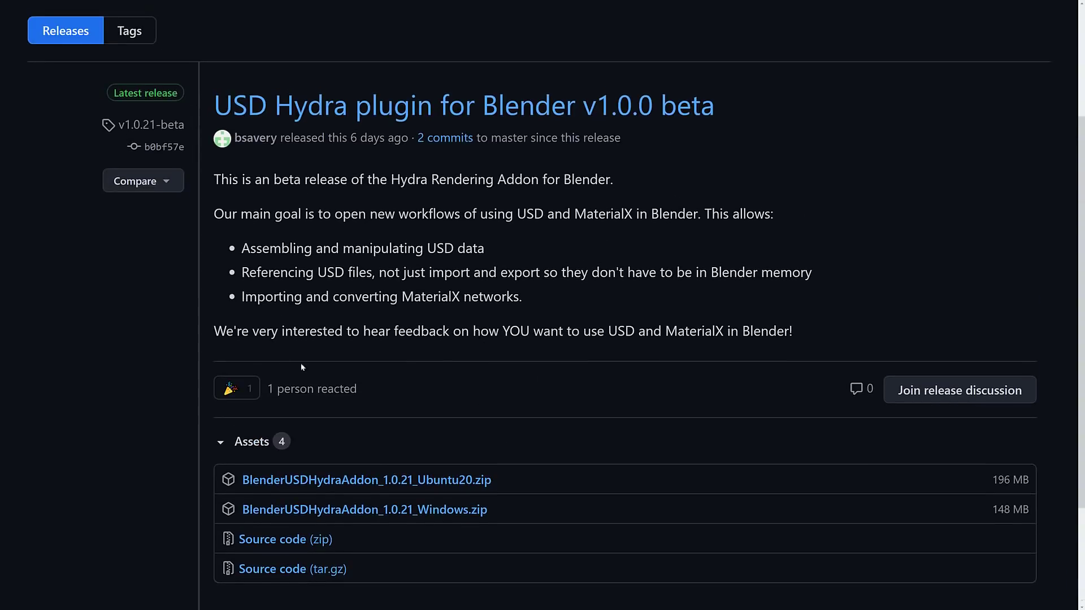
pyautogui.scroll(2, 139, 232)
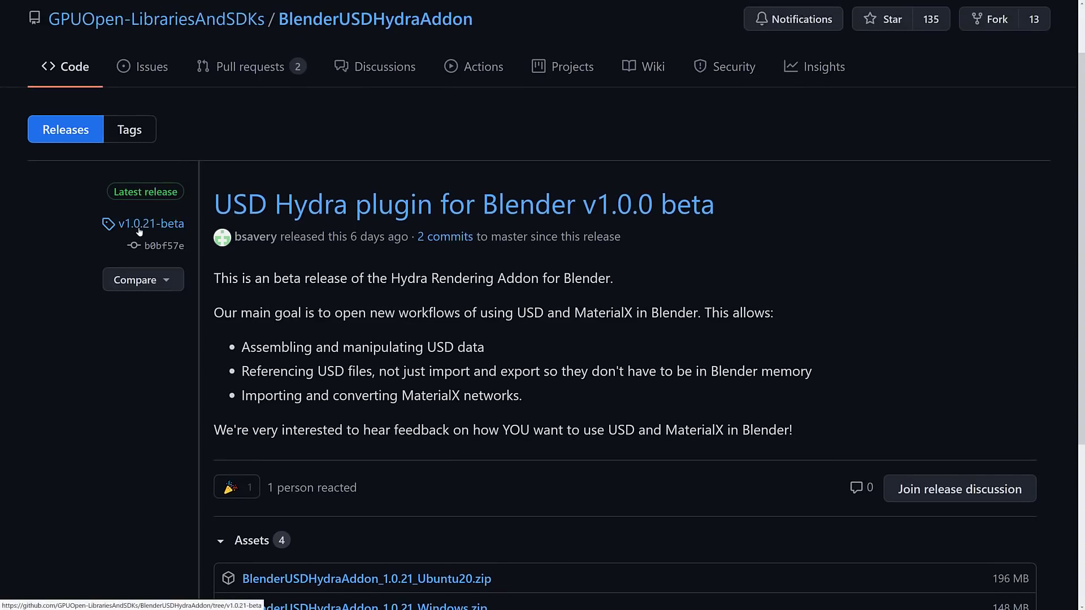